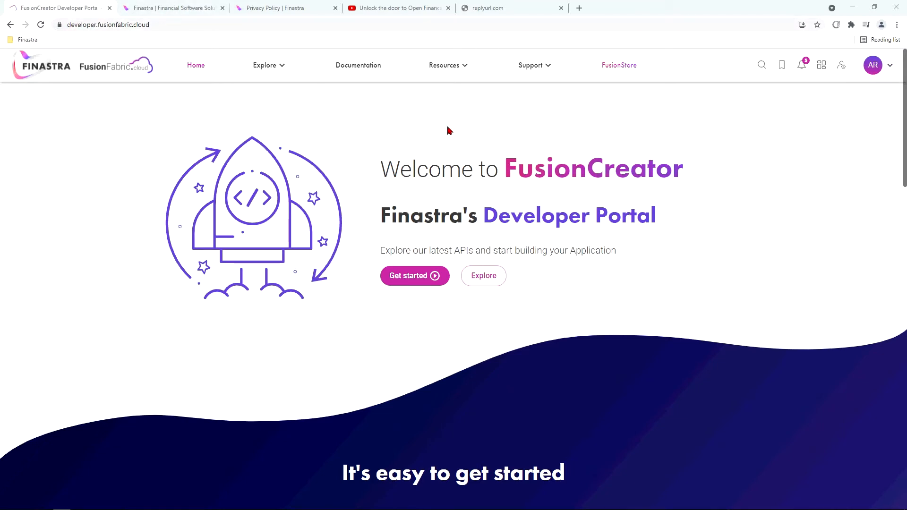
Go to My Dashboard and begin registering a new application
left_click(822, 68)
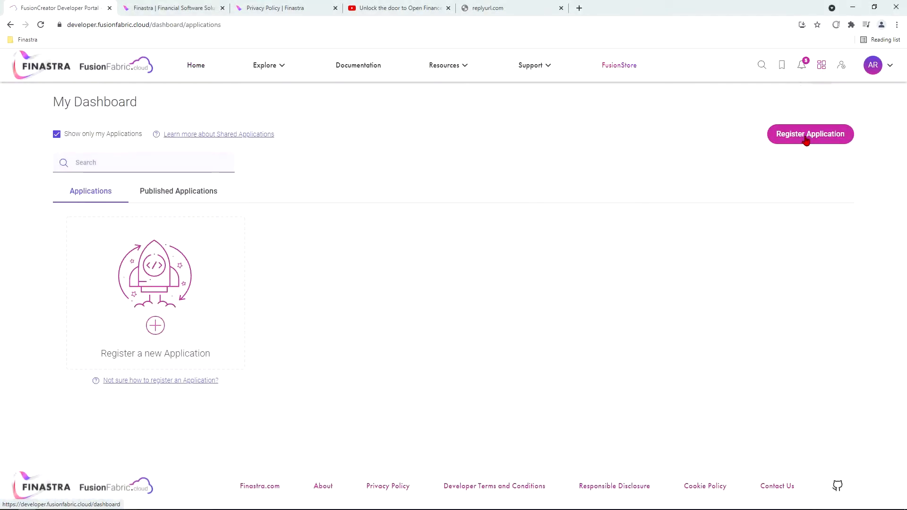
left_click(155, 326)
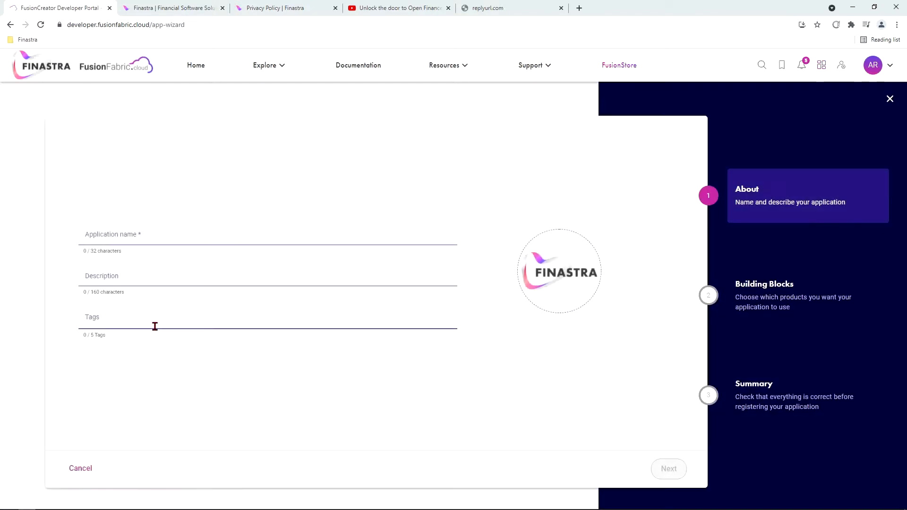
Enter name 'App Tutorial', description 'Internal Description' and tag 'test' in the About step
left_click(172, 233)
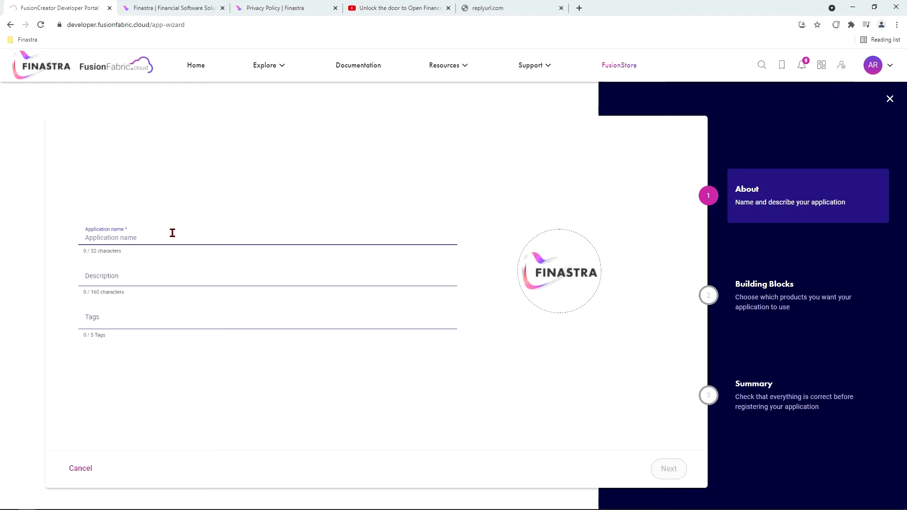
type("App Tutoria")
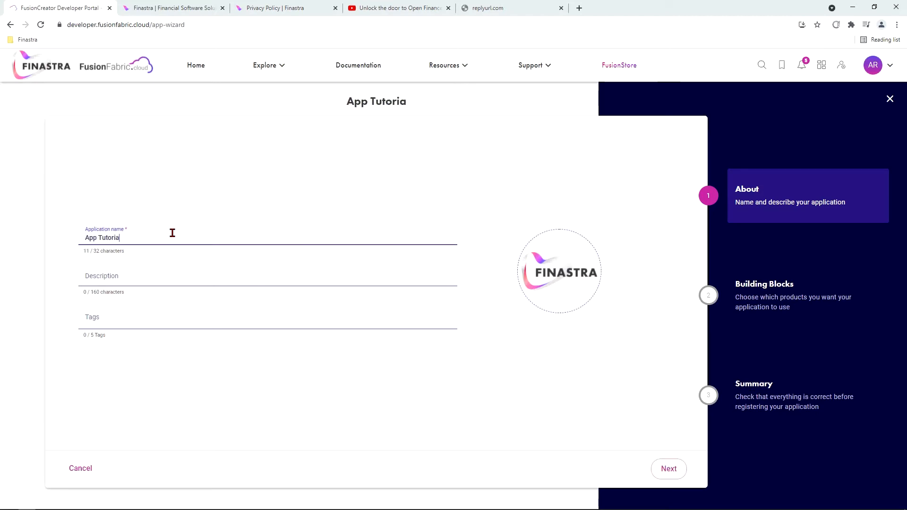
type("l")
key("Tab")
type("Internal")
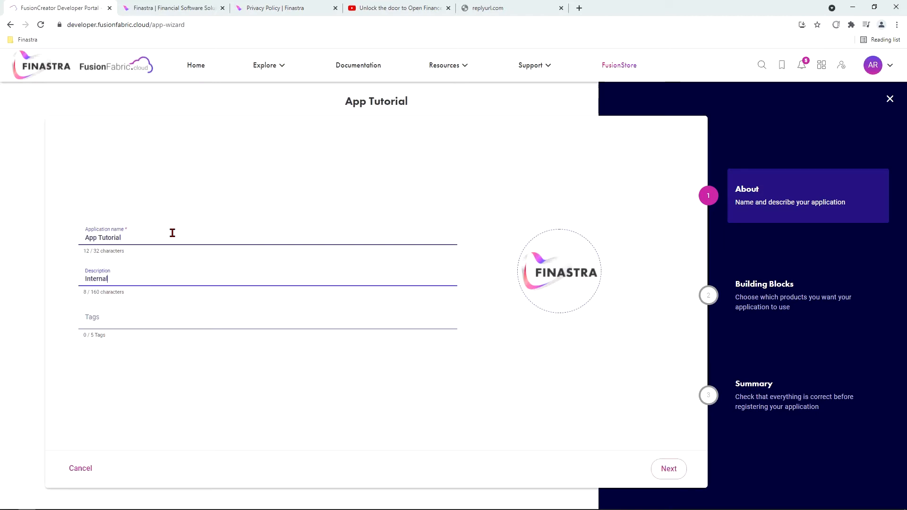
type(" Description")
key("Tab")
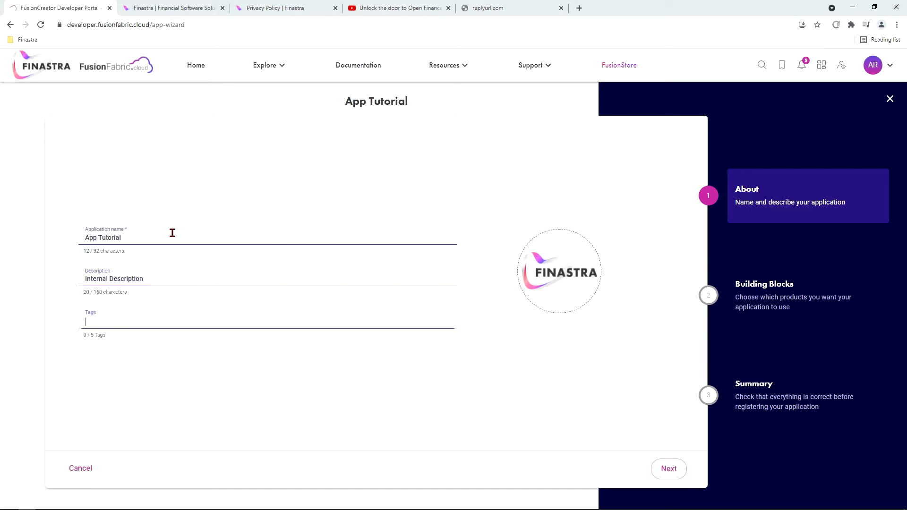
type("test")
key("Return")
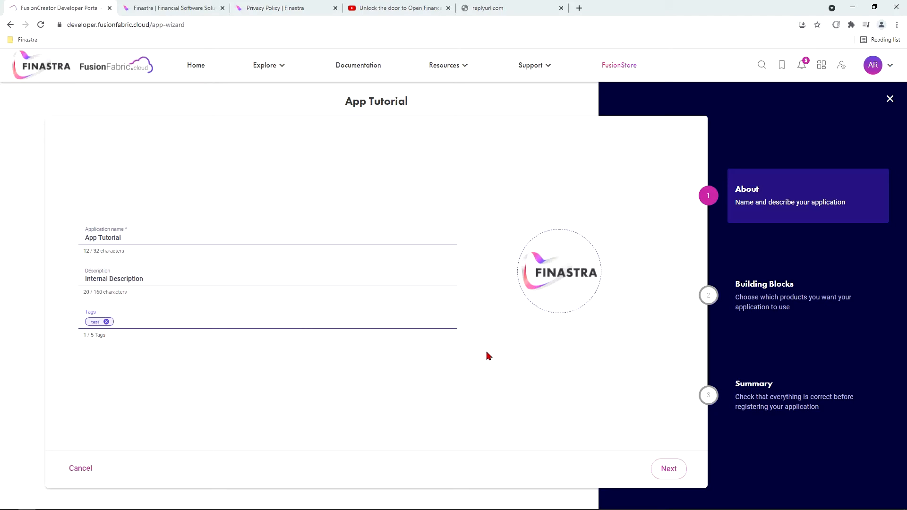
left_click(670, 469)
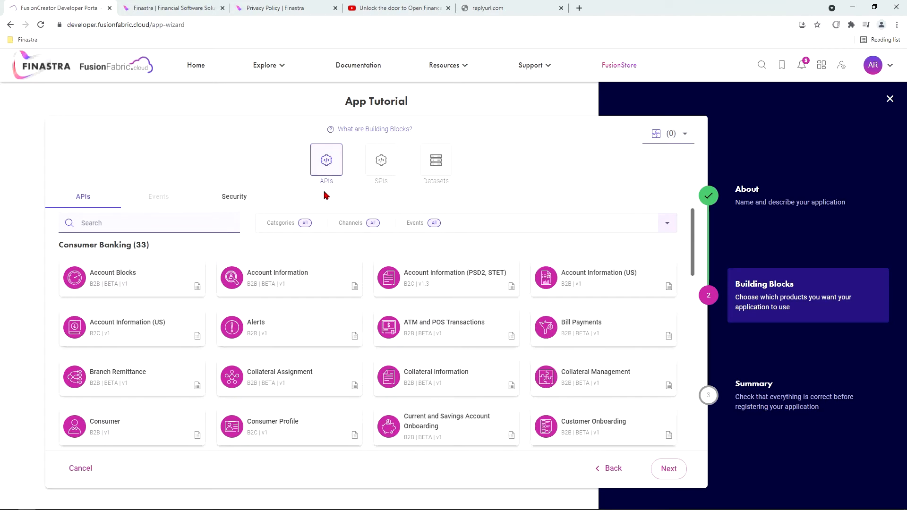
Browse the SPIs and Datasets lists, then return to APIs and scroll down to Treasury
left_click(381, 163)
left_click(433, 160)
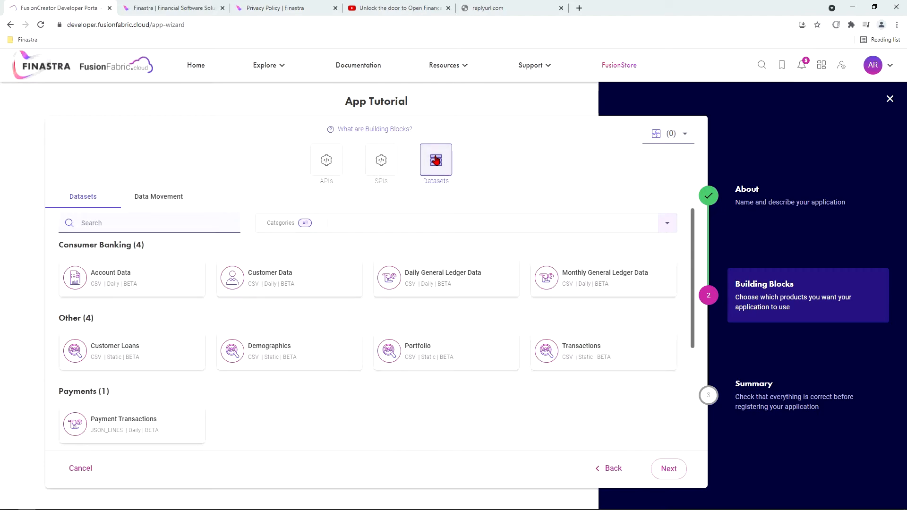
left_click(322, 163)
scroll(324, 344, "down", 10)
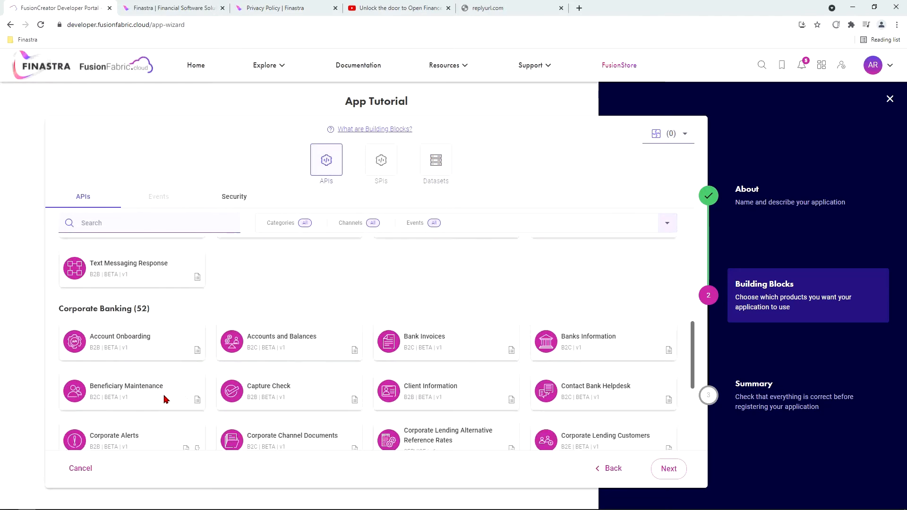
scroll(226, 364, "down", 15)
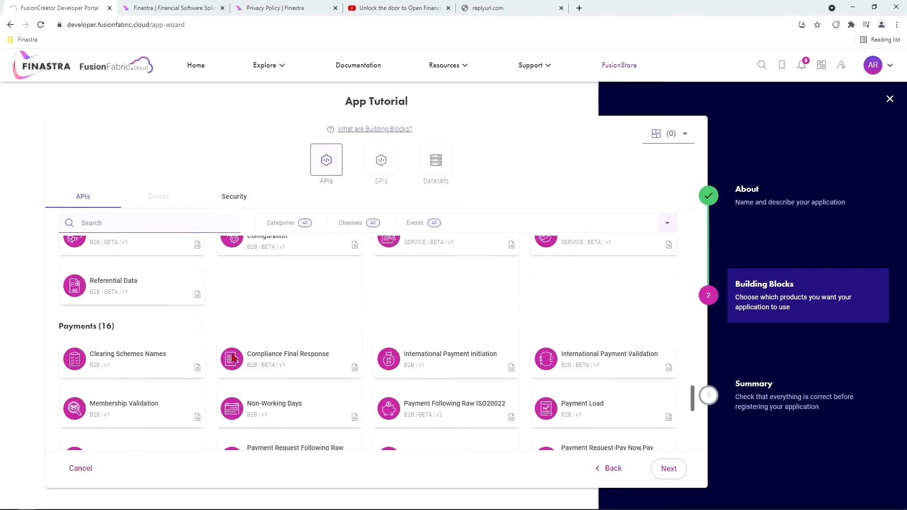
scroll(232, 354, "down", 3)
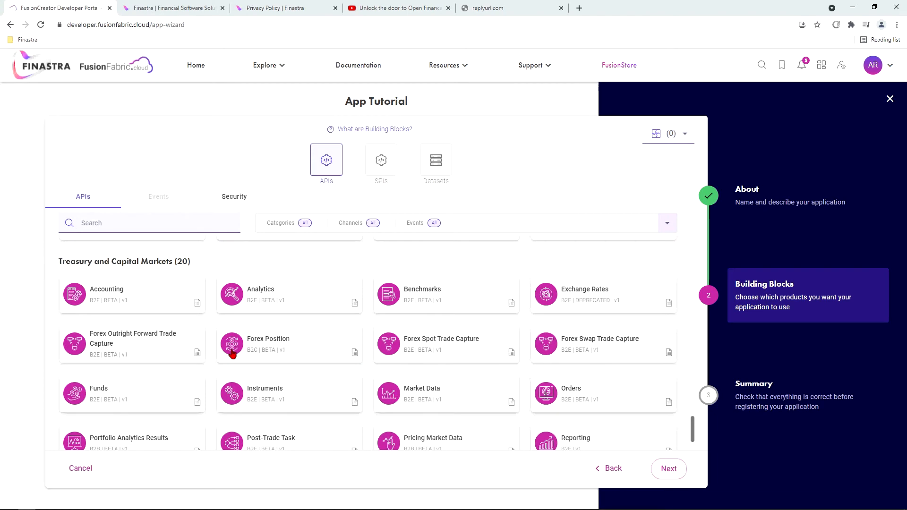
Keep Forex Position as the only selected API and open its Security settings
left_click(286, 342)
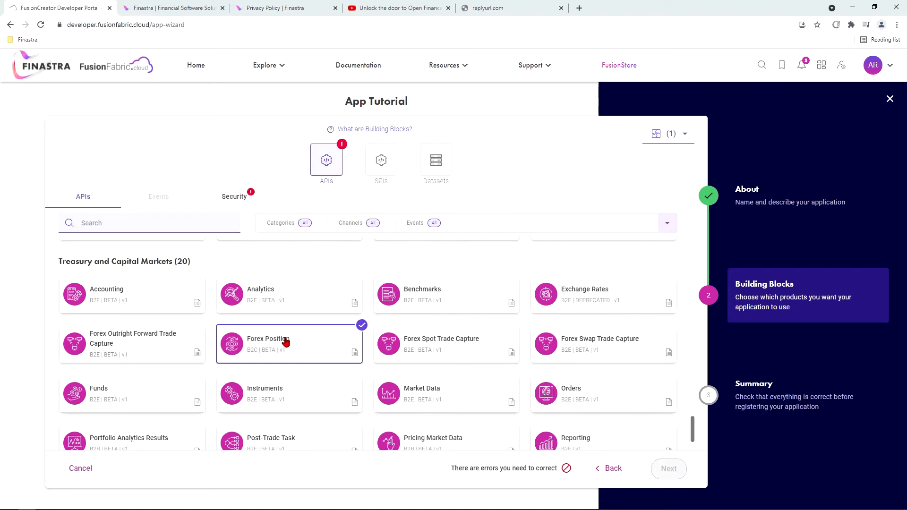
left_click(445, 344)
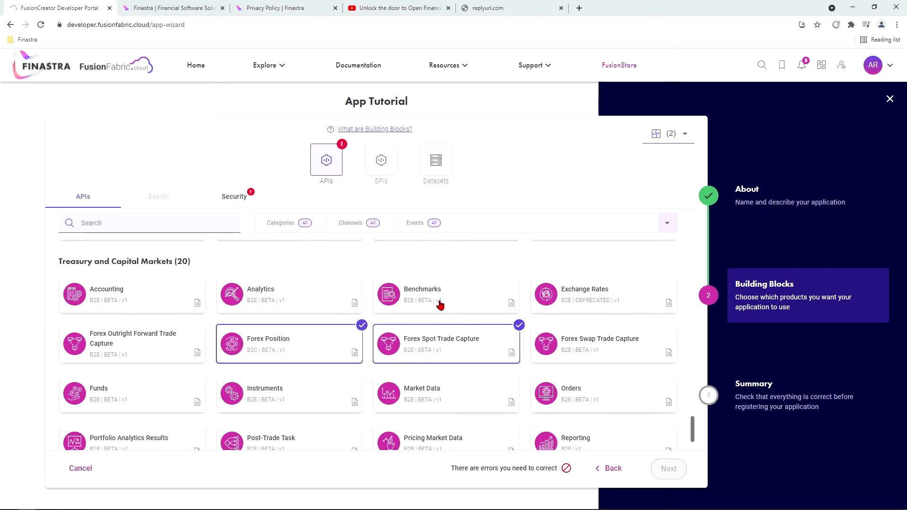
left_click(458, 356)
left_click(300, 348)
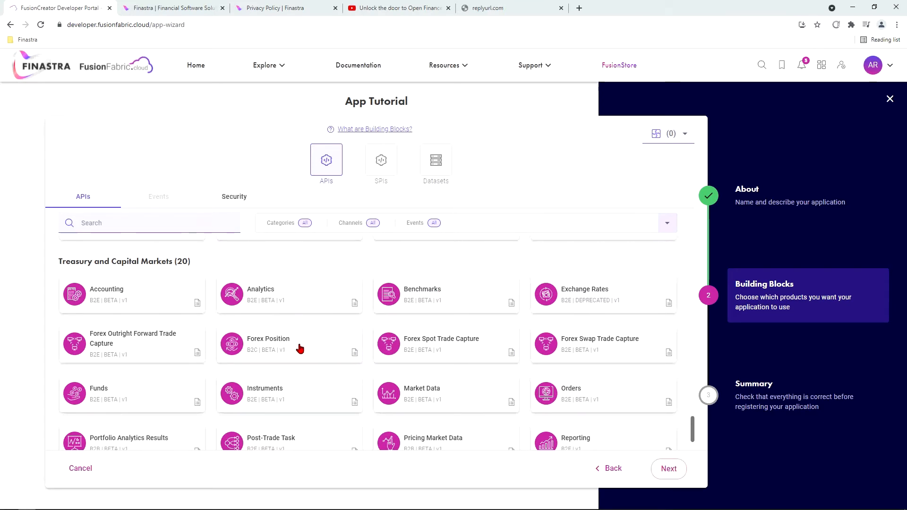
left_click(297, 351)
left_click(277, 352)
left_click(277, 353)
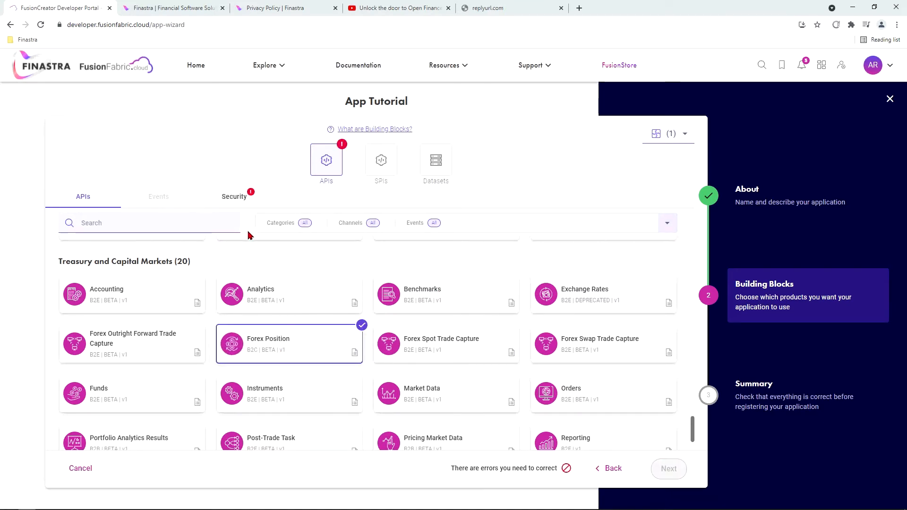
left_click(239, 198)
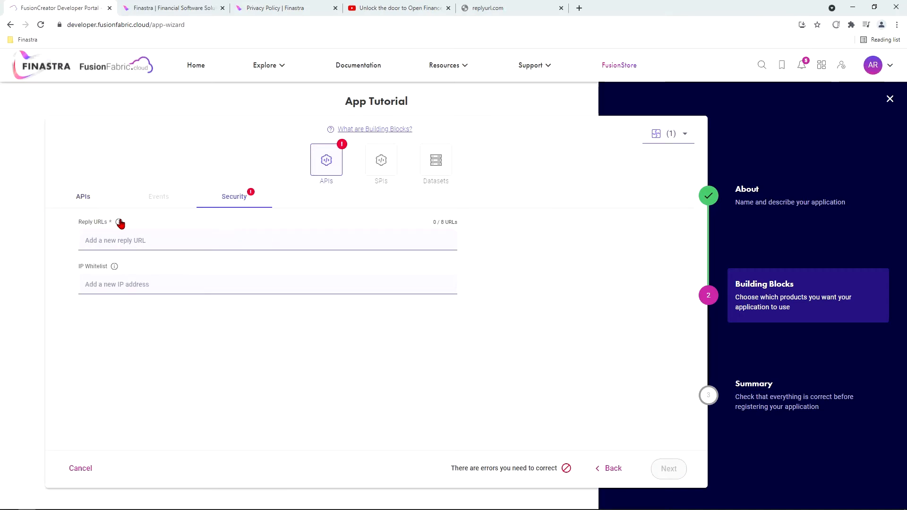
mouse_move(120, 223)
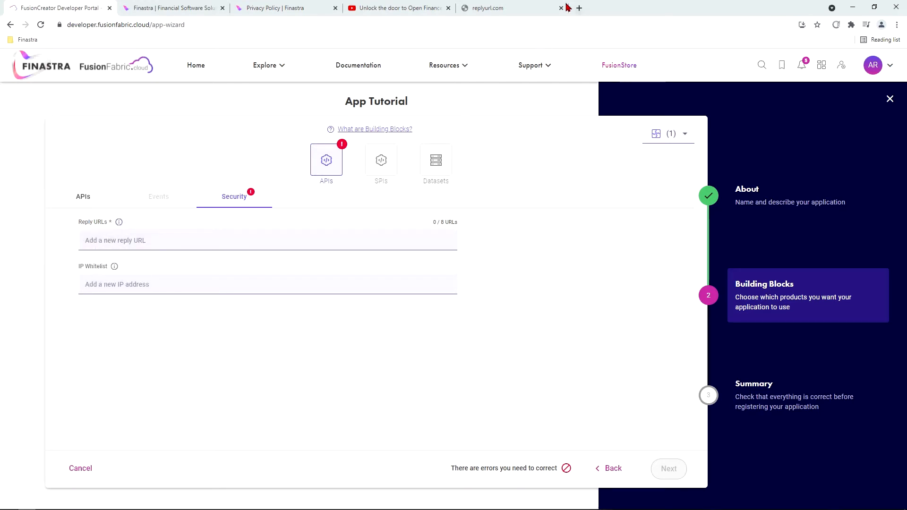
left_click(514, 8)
key("ctrl+c")
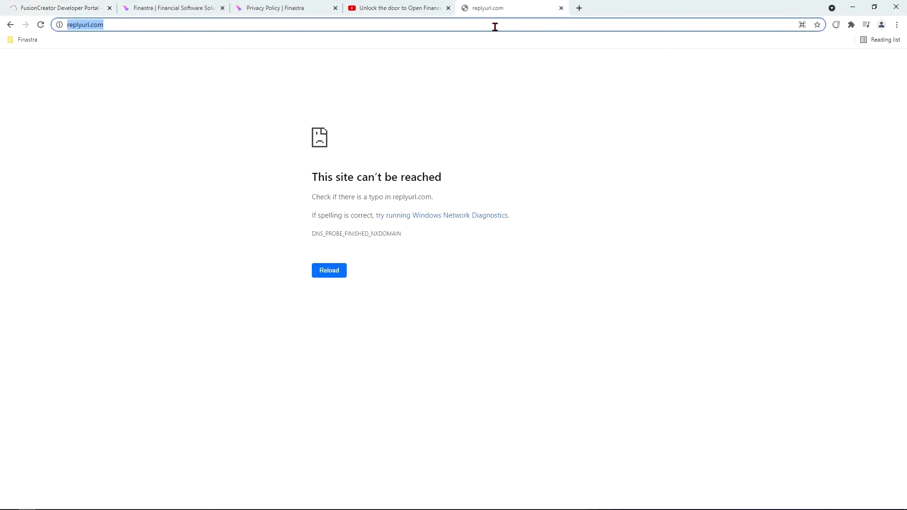
left_click(62, 8)
left_click(153, 240)
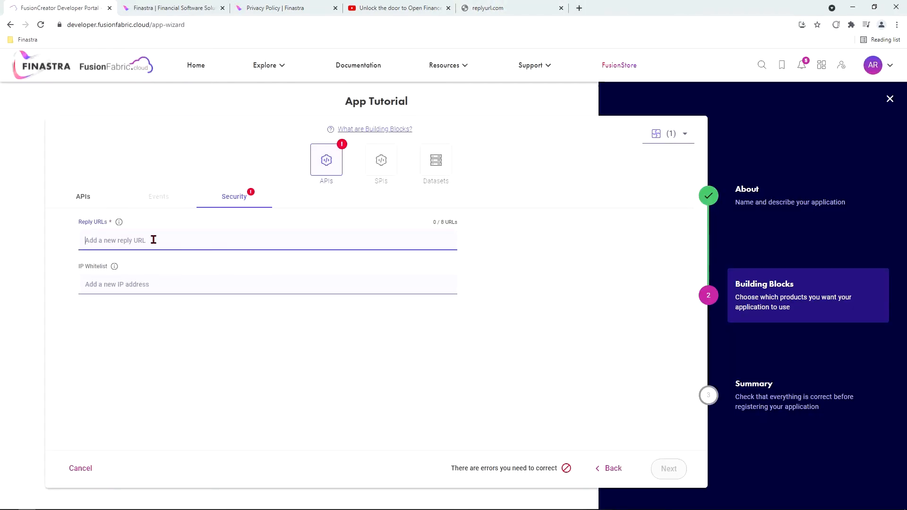
key("ctrl+v")
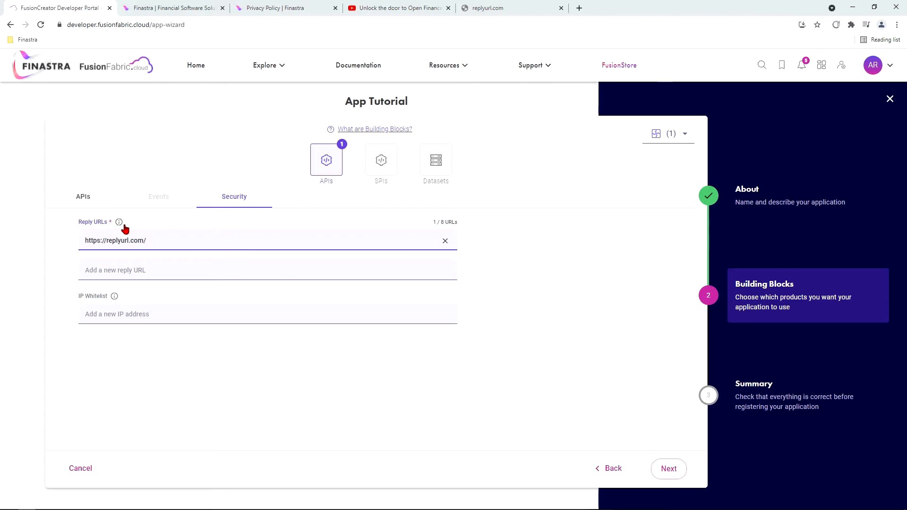
Register App Tutorial from the summary and scroll through its new application page
left_click(668, 469)
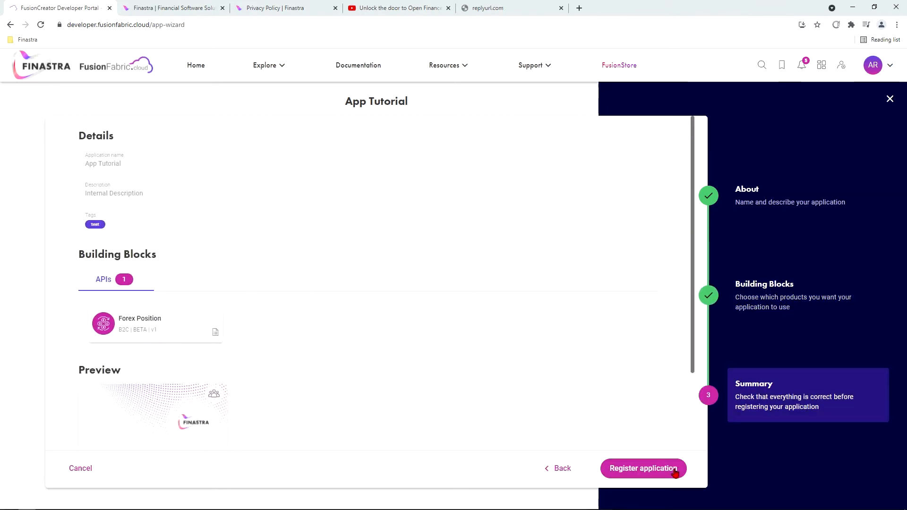
left_click(646, 471)
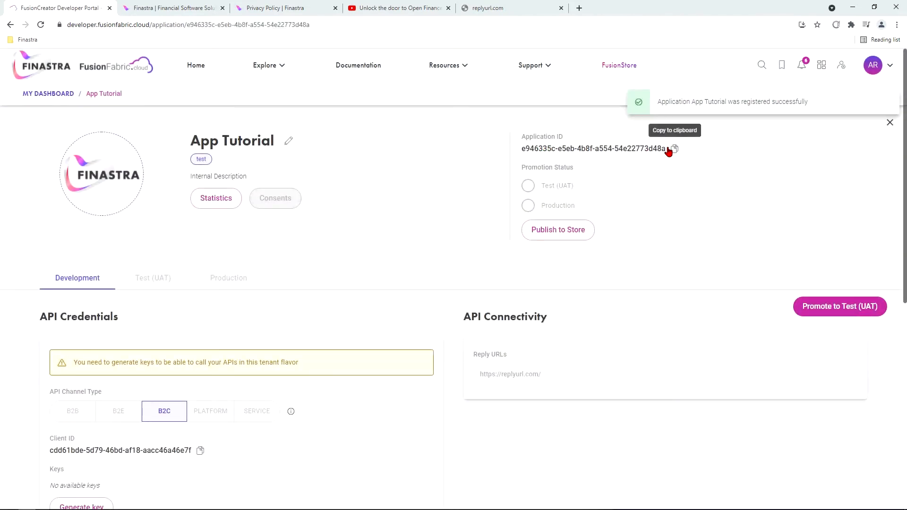
scroll(662, 309, "down", 3)
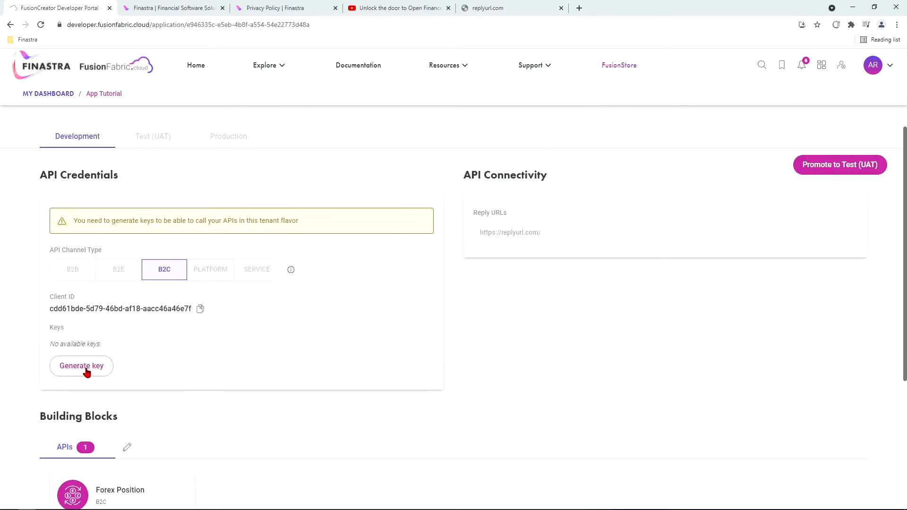
scroll(253, 326, "down", 2)
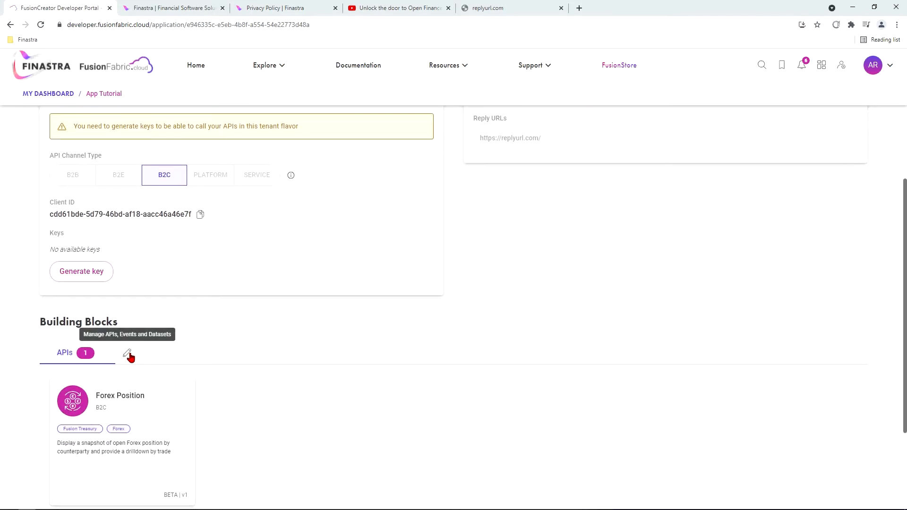
scroll(654, 385, "up", 5)
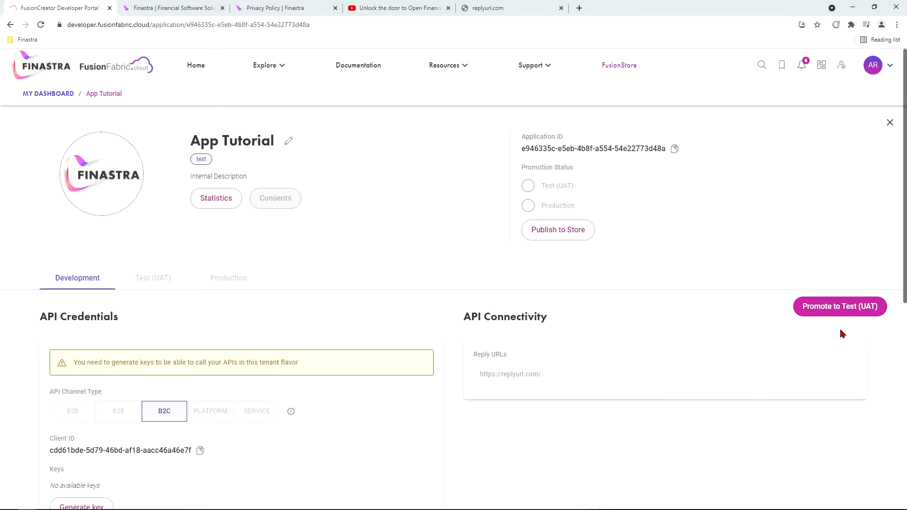
left_click(837, 307)
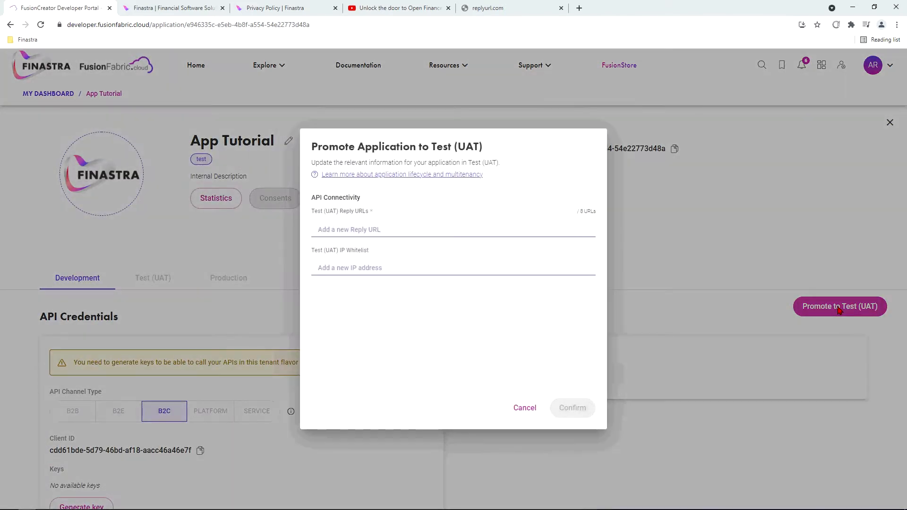
left_click(394, 230)
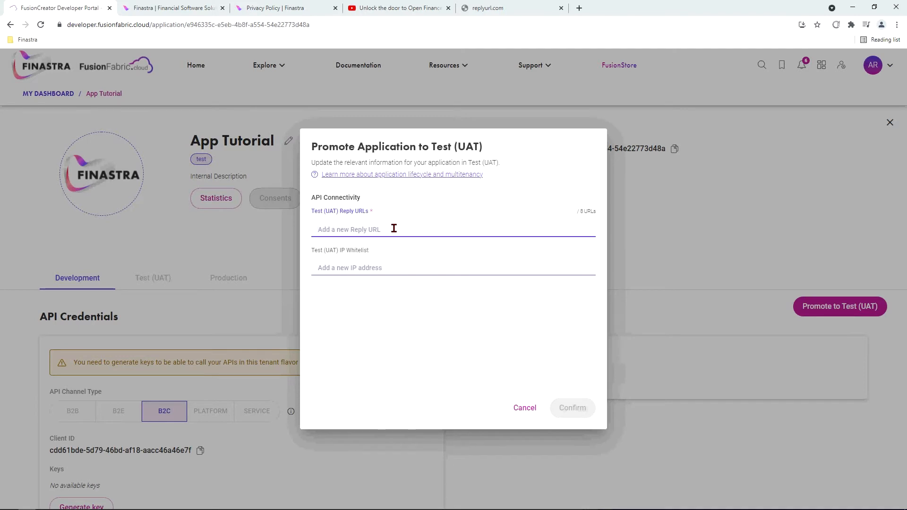
key("ctrl+v")
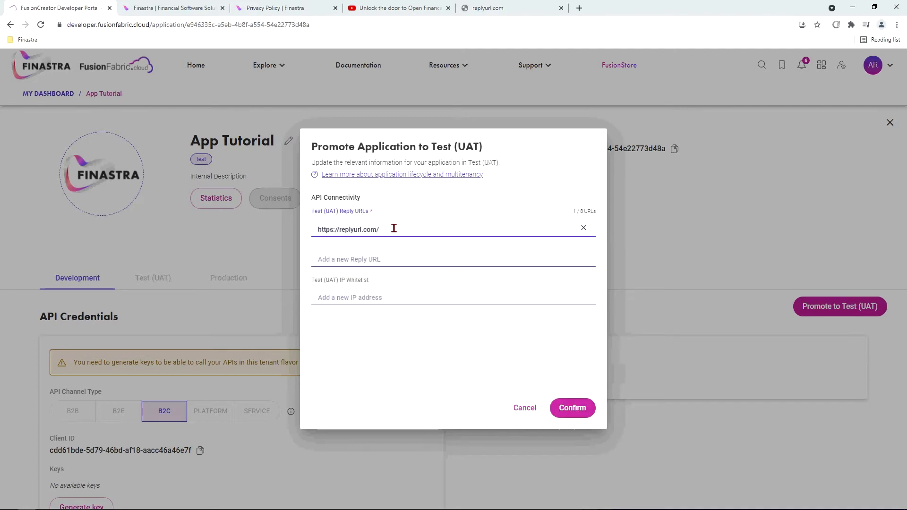
left_click(367, 298)
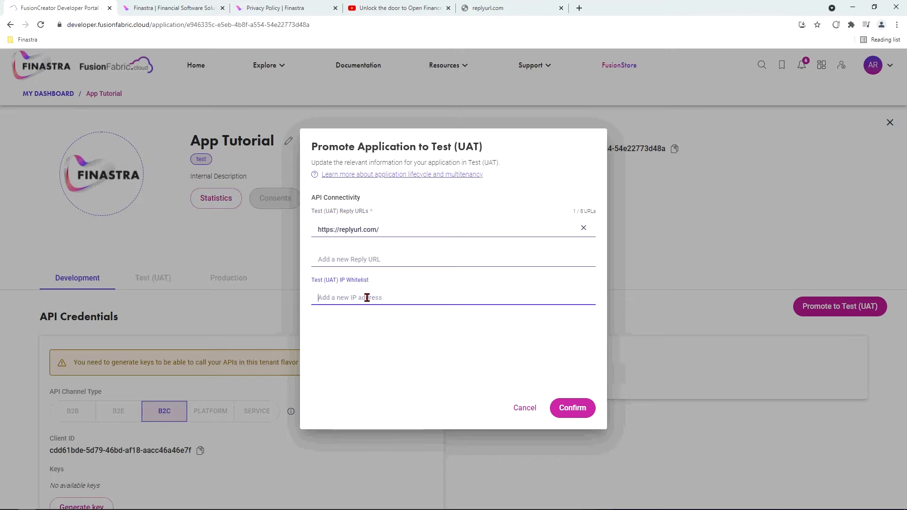
type("1.1.1.1")
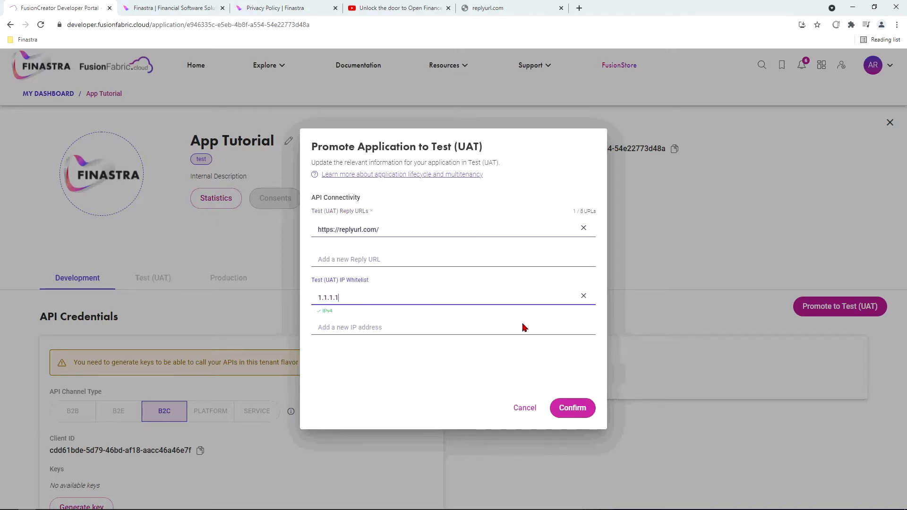
left_click(572, 409)
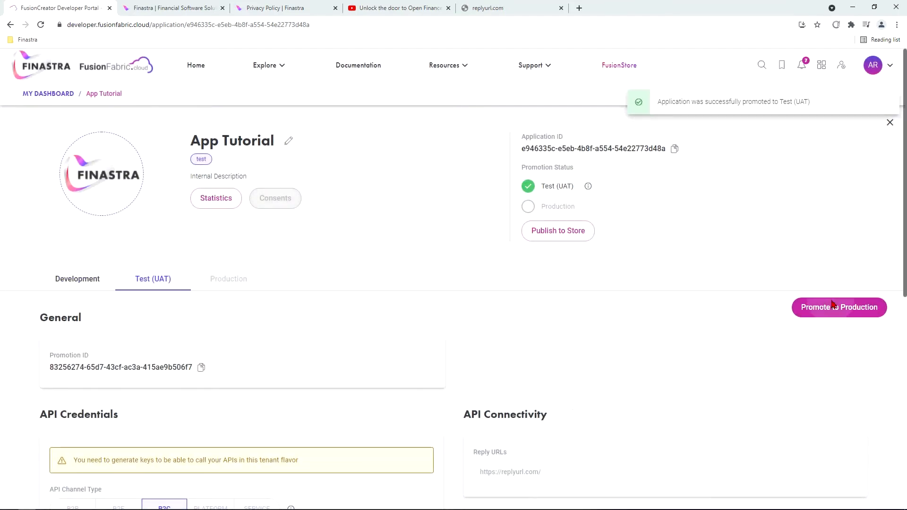
left_click(832, 307)
left_click(404, 231)
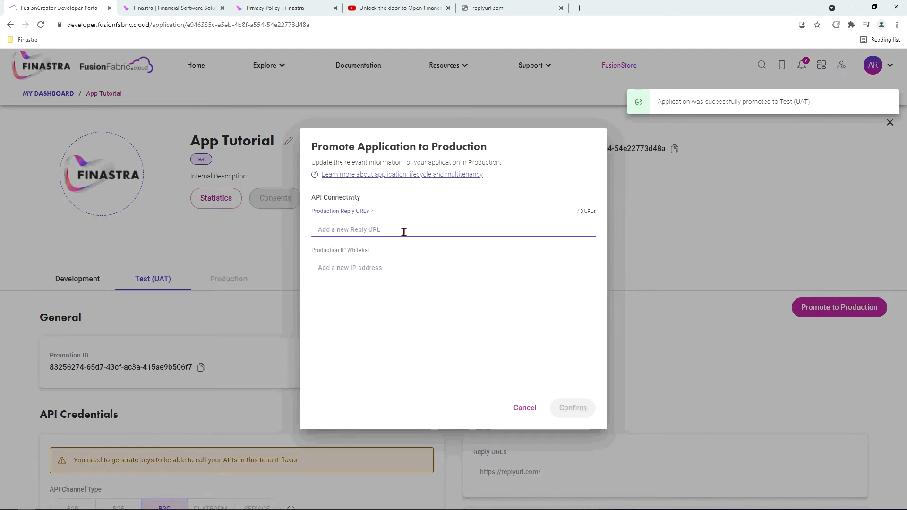
type("https://replyurl.com/")
key("Return")
left_click(399, 303)
type("1")
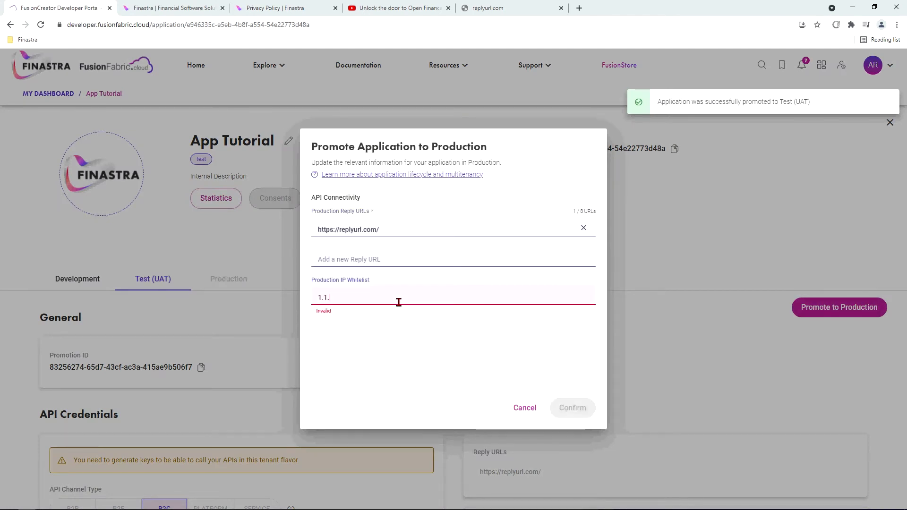
type(".1.1.1.")
key("Return")
left_click(572, 351)
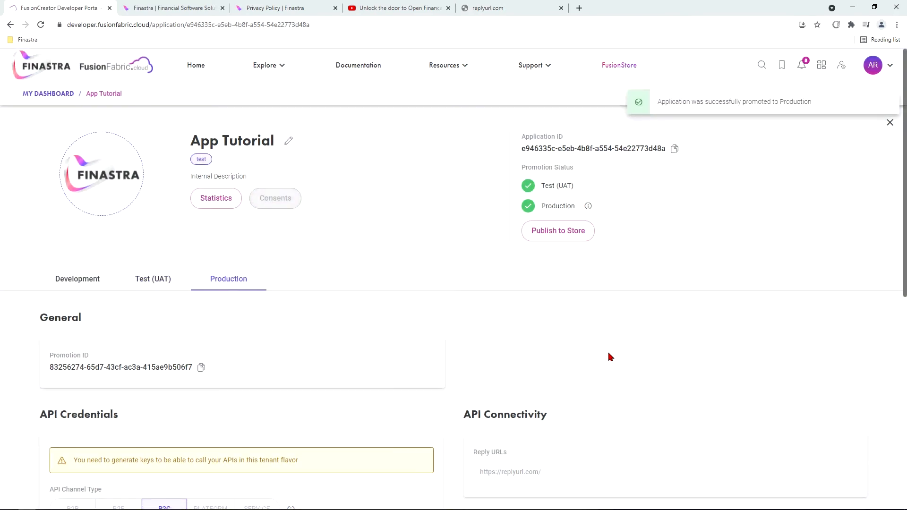
Start the store listing with name 'Real app name', author Finastra and summary 'Best demo app'
left_click(561, 238)
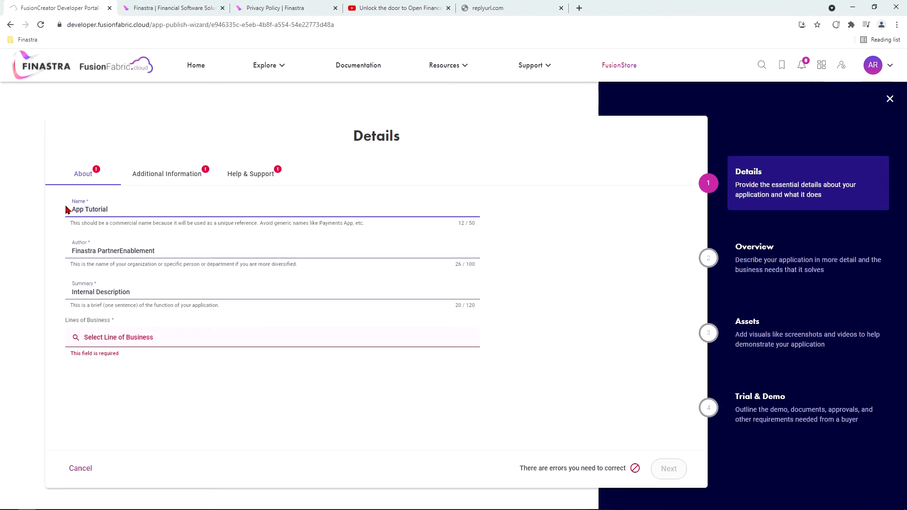
key("ctrl+a")
type("Rea")
left_click(175, 253)
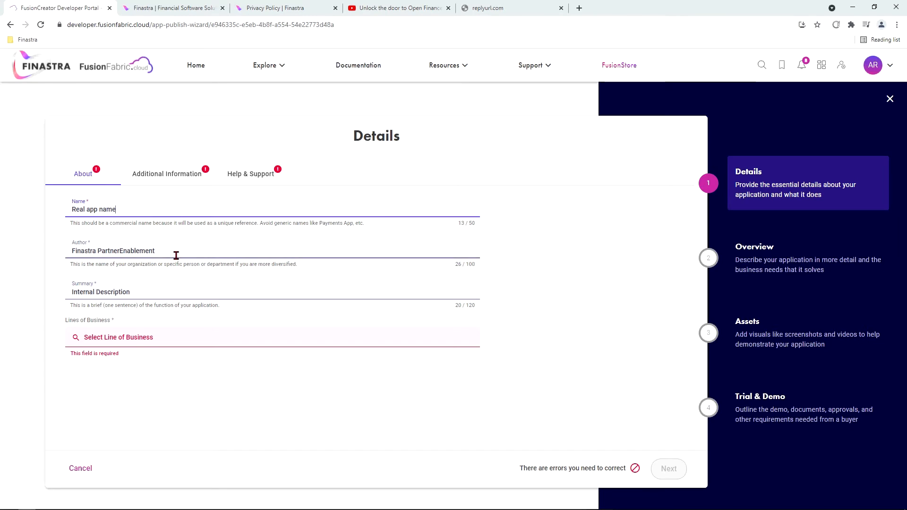
key("ctrl+a")
type("F")
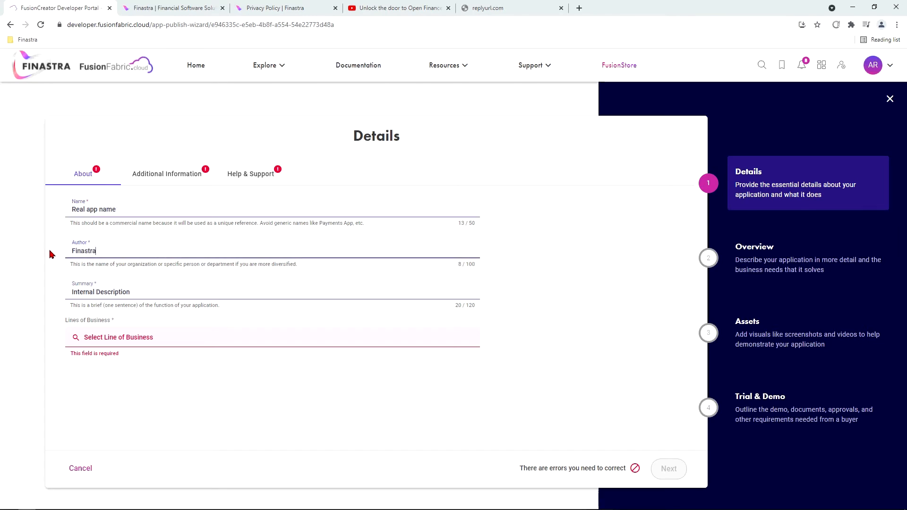
left_click(158, 295)
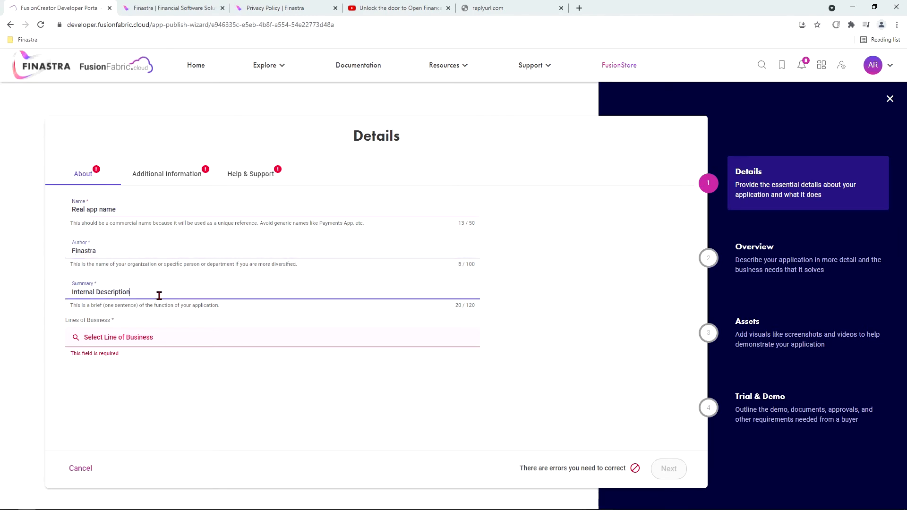
key("ctrl+a")
type("Best")
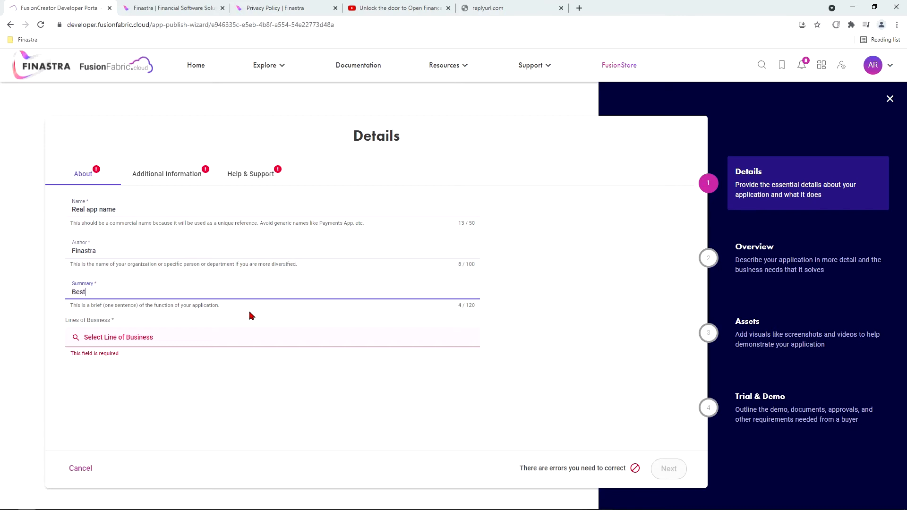
type(" demo app")
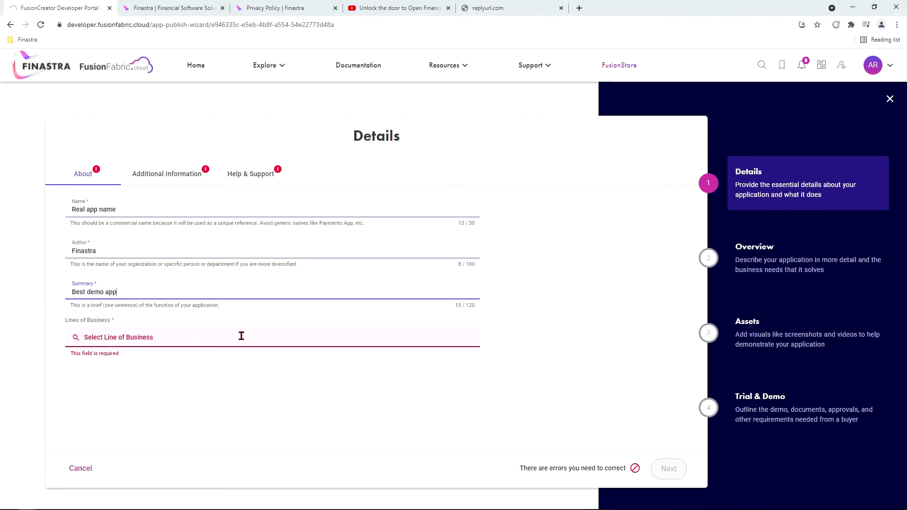
Choose Treasury as the line of business
left_click(241, 335)
scroll(211, 416, "down", 15)
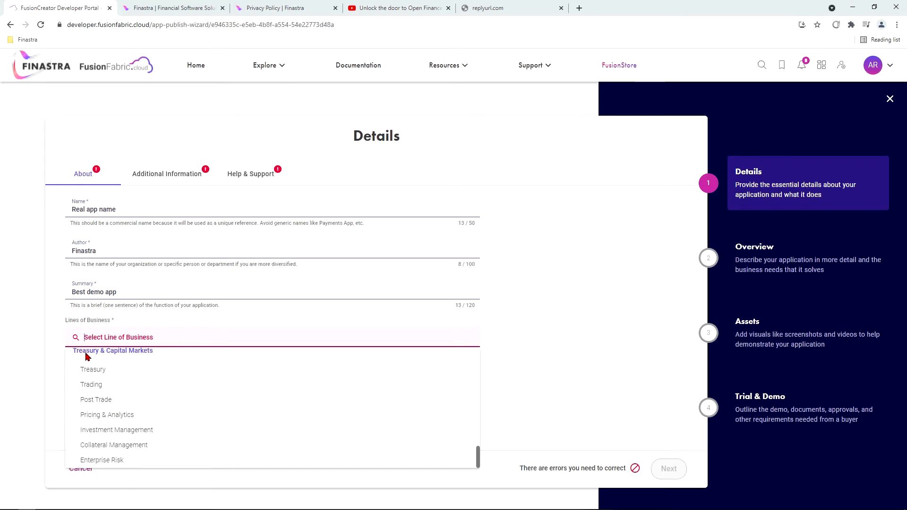
left_click(85, 370)
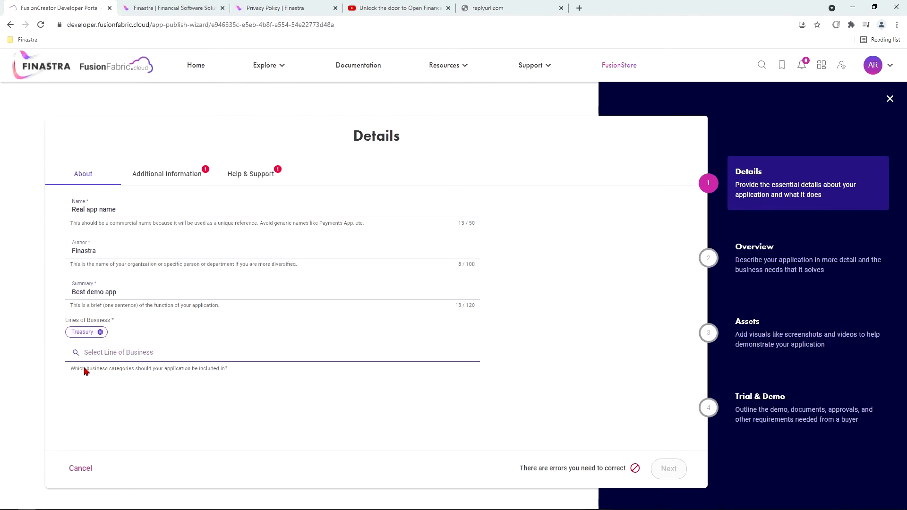
left_click(166, 180)
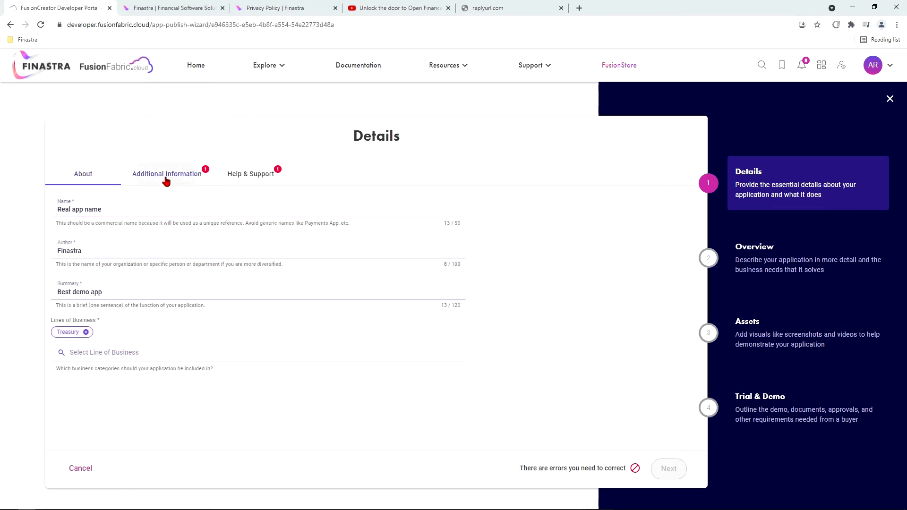
left_click(144, 215)
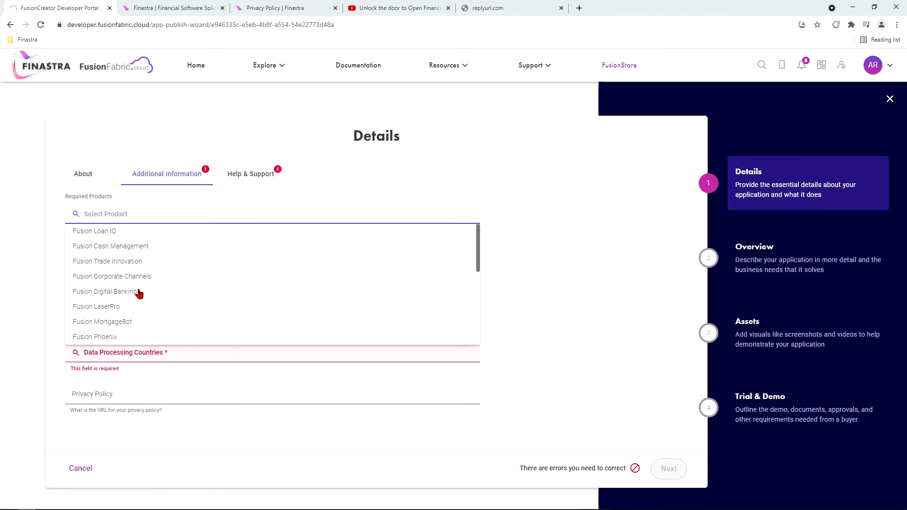
scroll(137, 274, "down", 2)
scroll(137, 274, "up", 2)
left_click(139, 200)
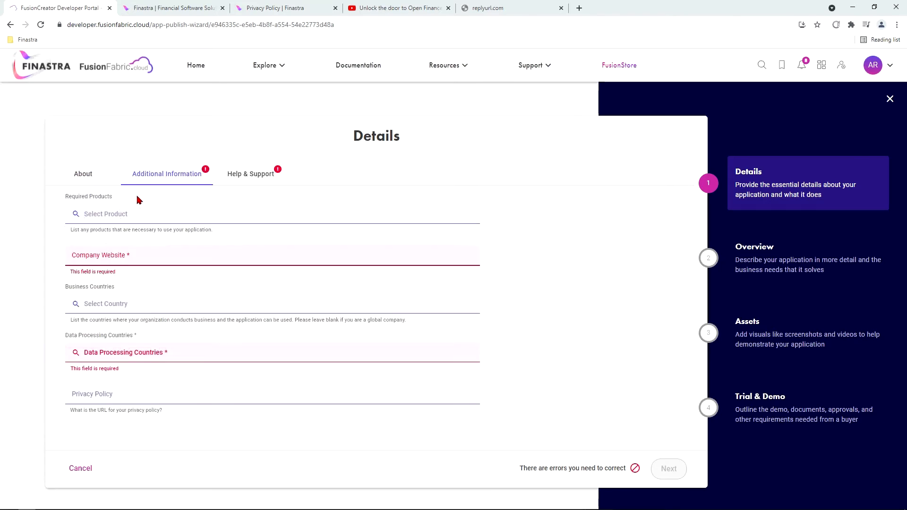
left_click(184, 6)
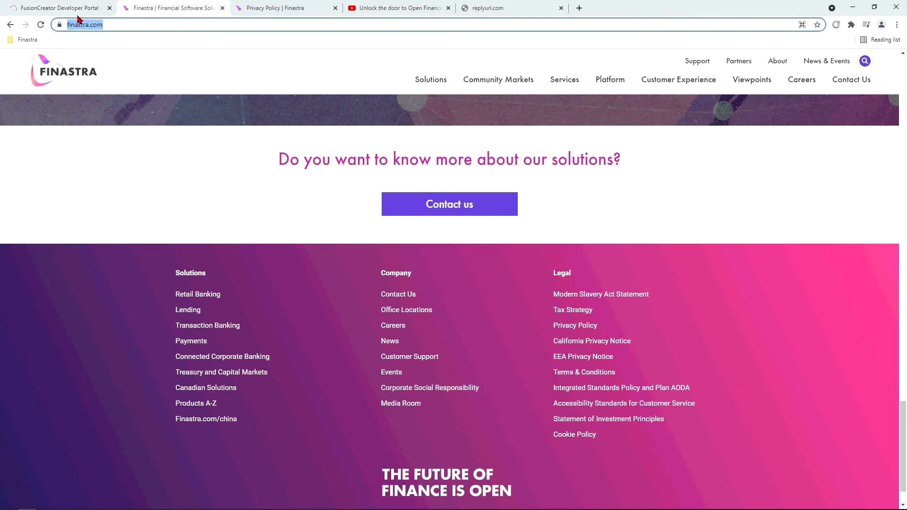
left_click(77, 8)
left_click(121, 260)
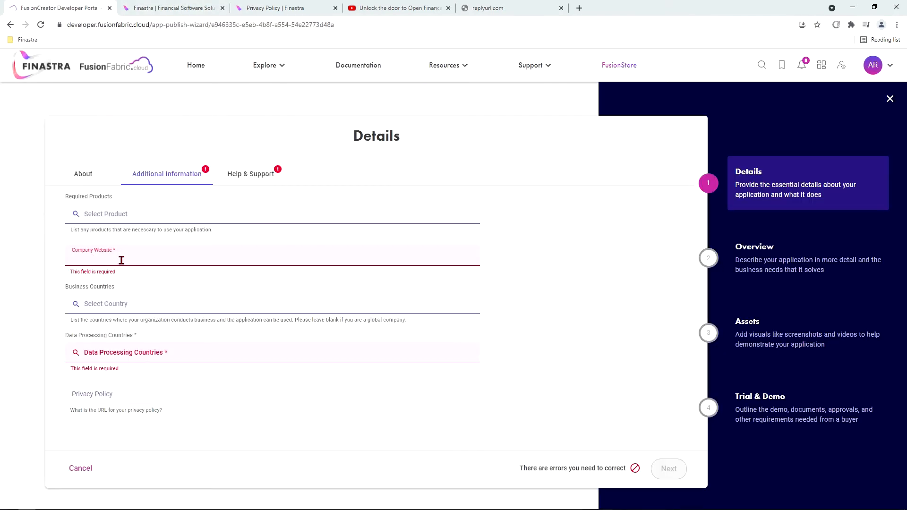
type("https://www.finastra.com/")
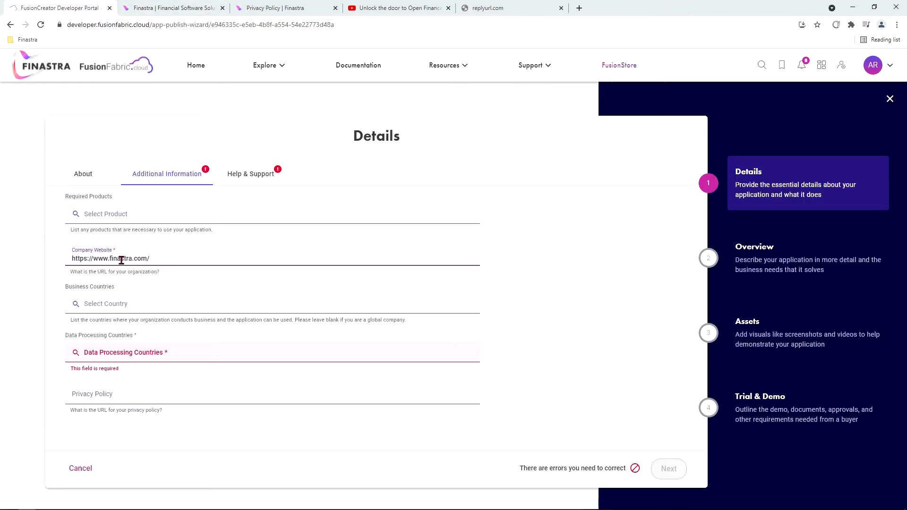
Leave business countries empty and choose United Kingdom as the data processing country
left_click(118, 305)
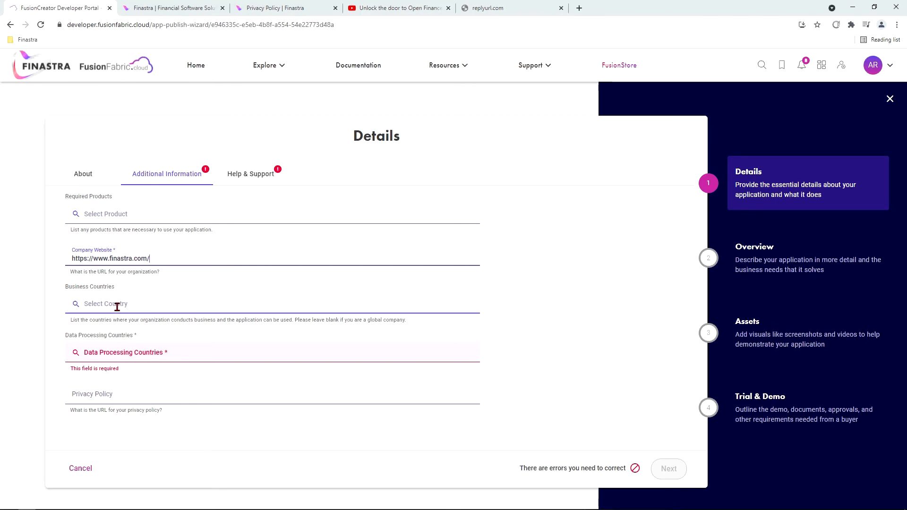
scroll(124, 359, "down", 6)
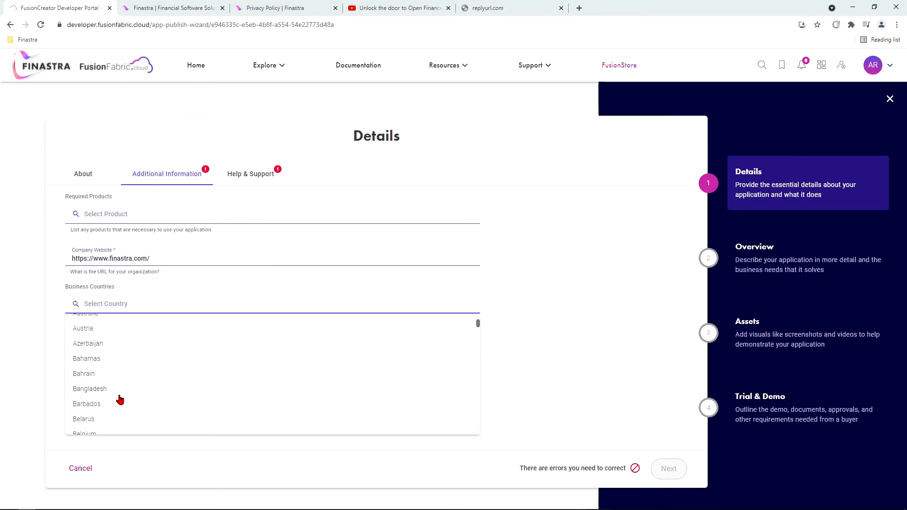
scroll(121, 398, "up", 5)
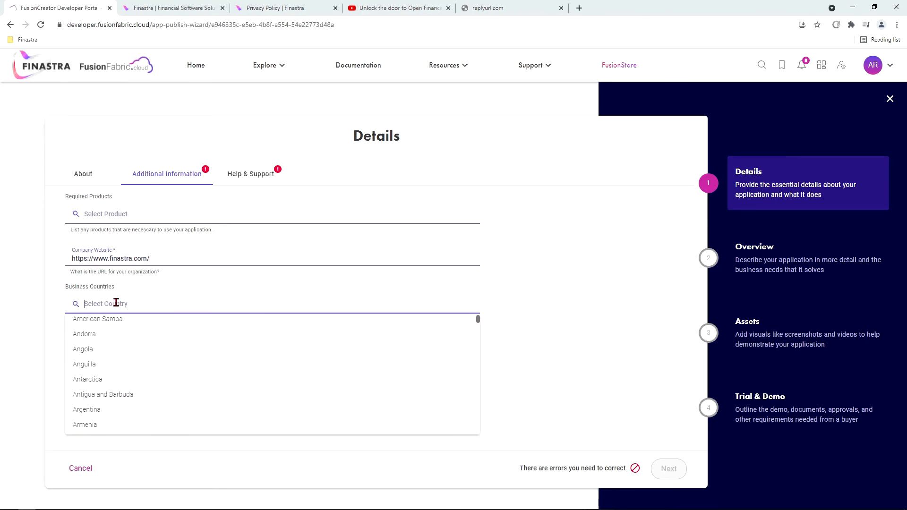
left_click(132, 291)
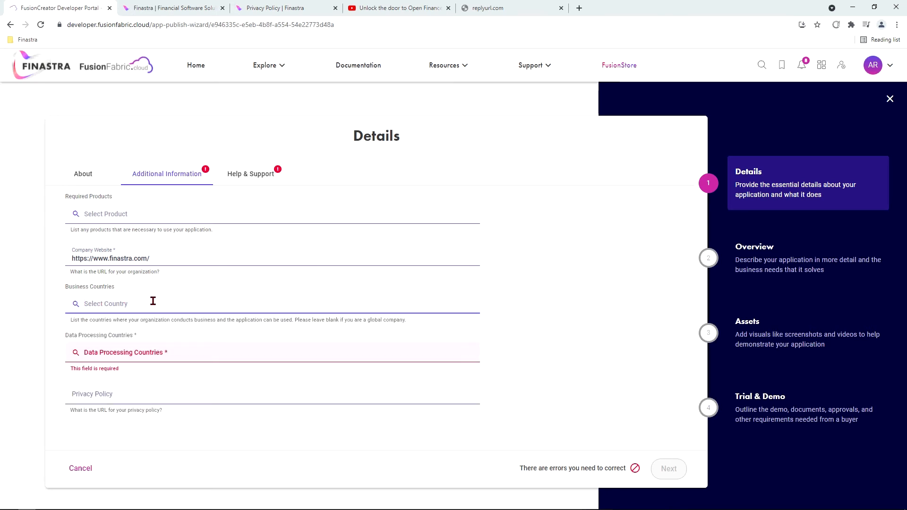
left_click(145, 355)
type("United")
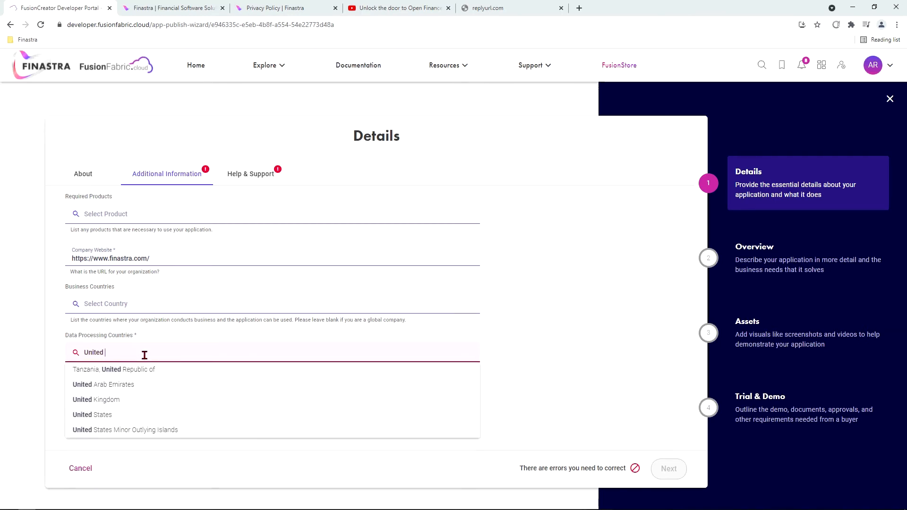
left_click(121, 400)
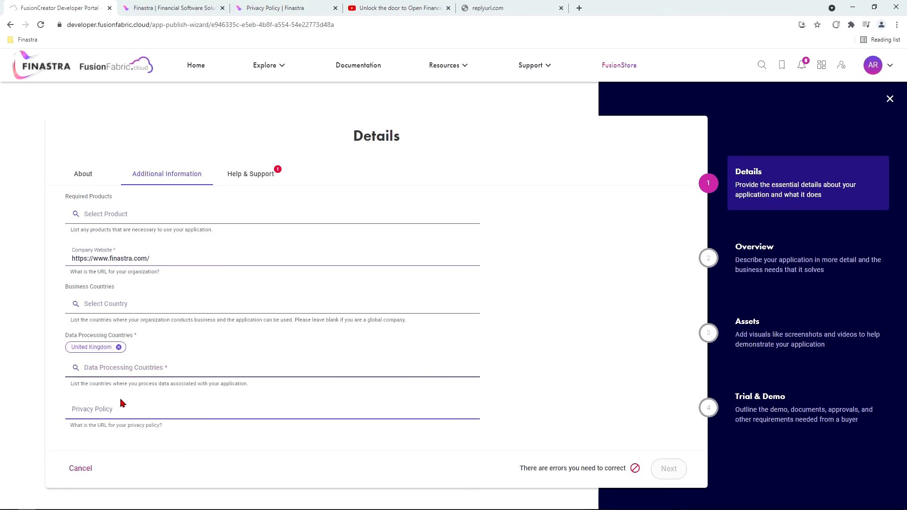
Paste the Finastra privacy policy page address into the Privacy Policy field
left_click(246, 7)
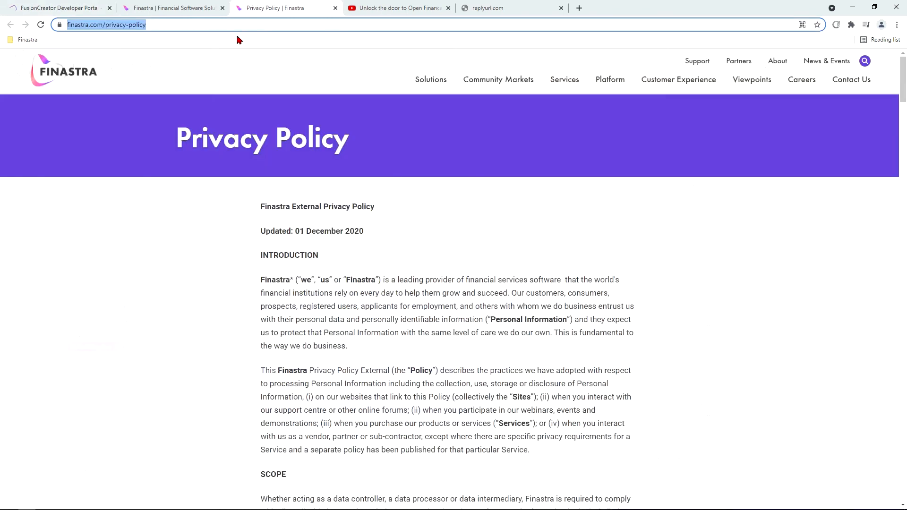
left_click(64, 6)
left_click(86, 412)
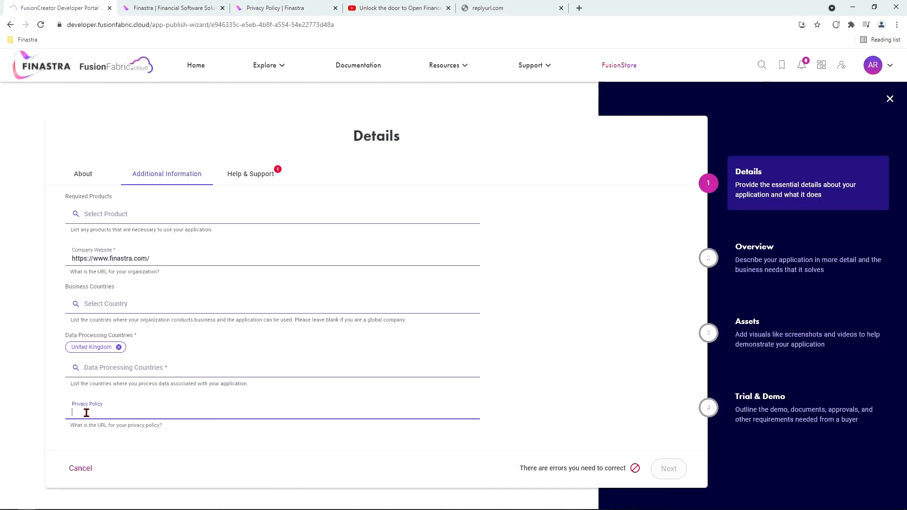
type("https://www.finastra.com/privacy-policy")
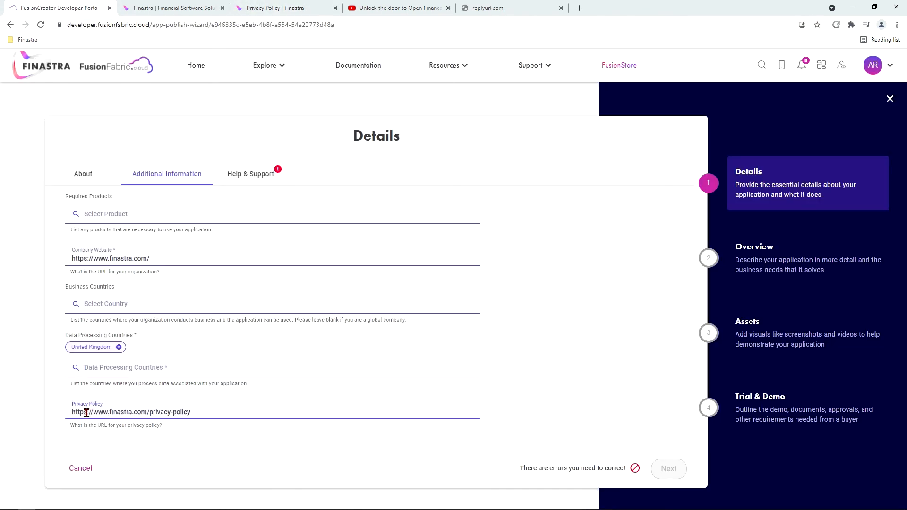
Enter the support e-mail address under Help & Support and advance to the Overview step
left_click(265, 175)
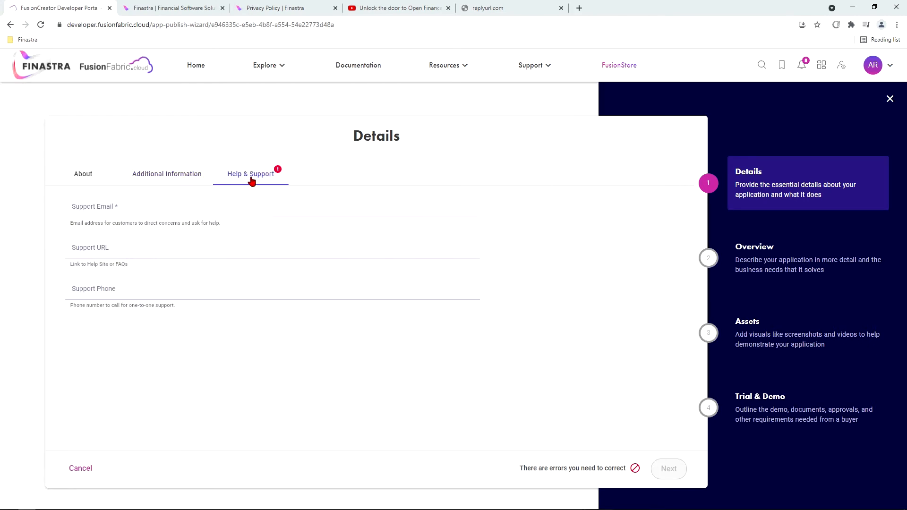
left_click(197, 206)
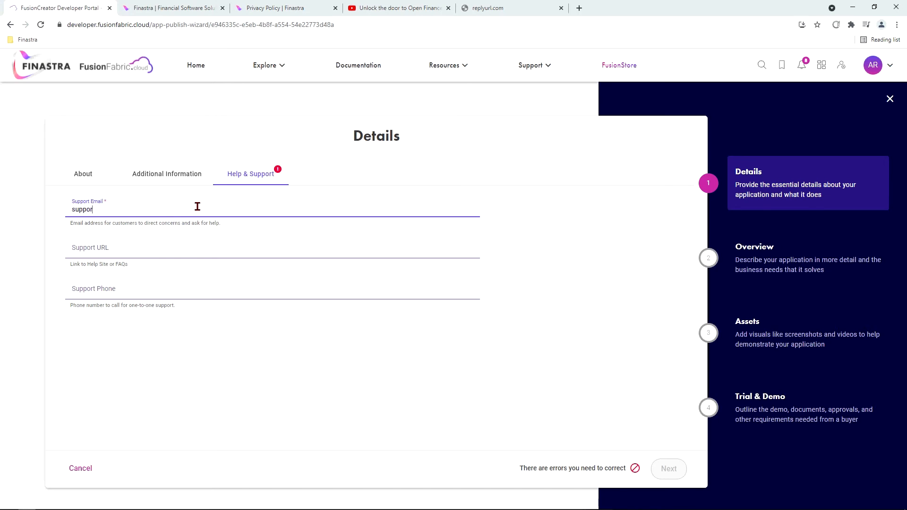
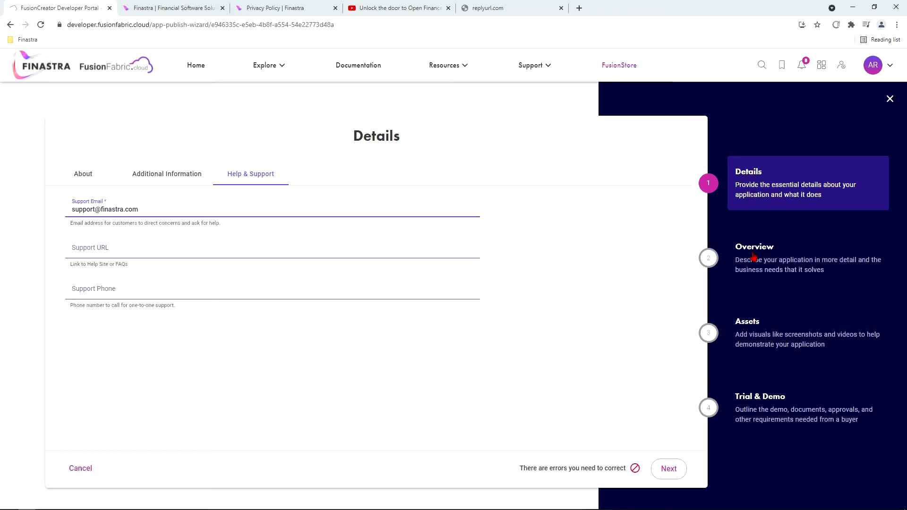
left_click(680, 469)
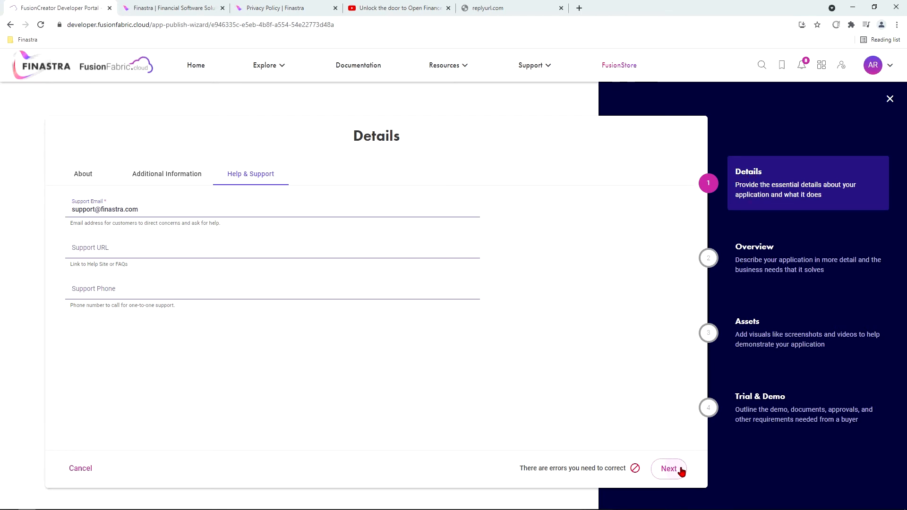
Write the description 'Best demo app' with bullet points Fast and Easy, then proceed to Assets
left_click(297, 226)
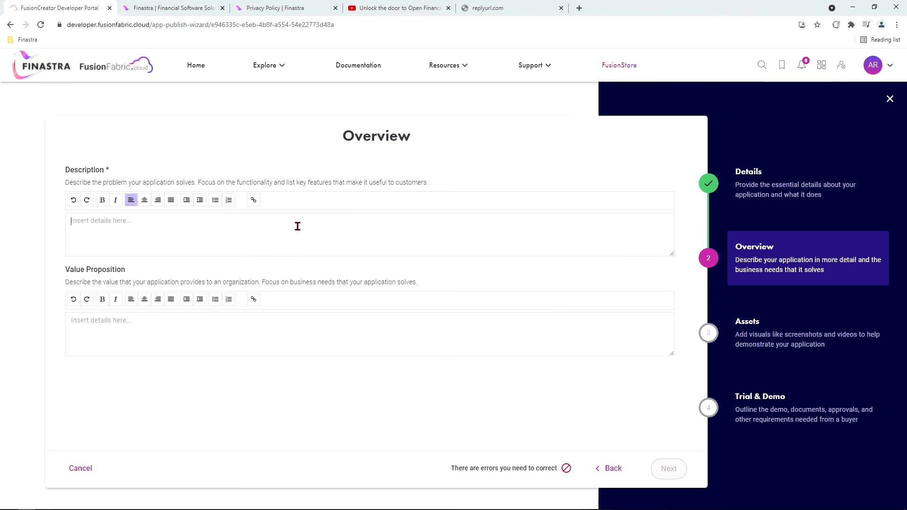
type("Best demo app")
key("Return")
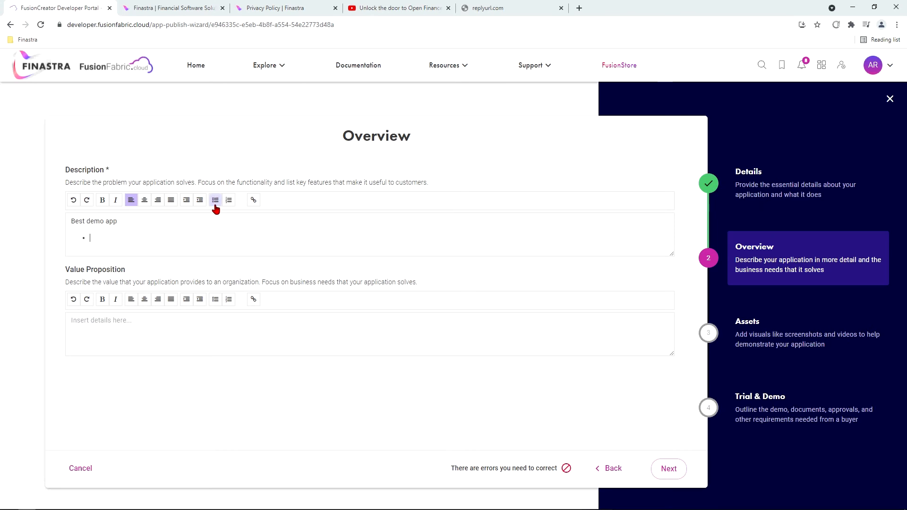
left_click(215, 202)
type("Fast")
key("Return")
type("Easy")
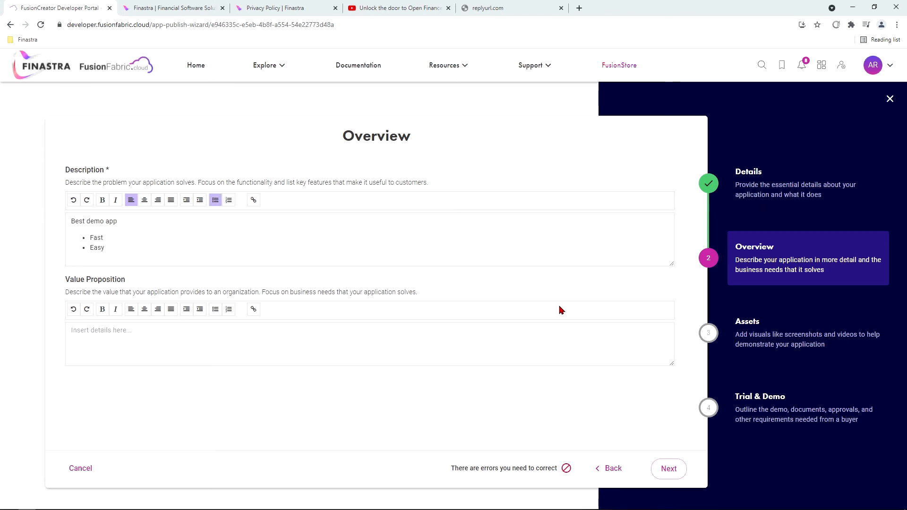
left_click(670, 476)
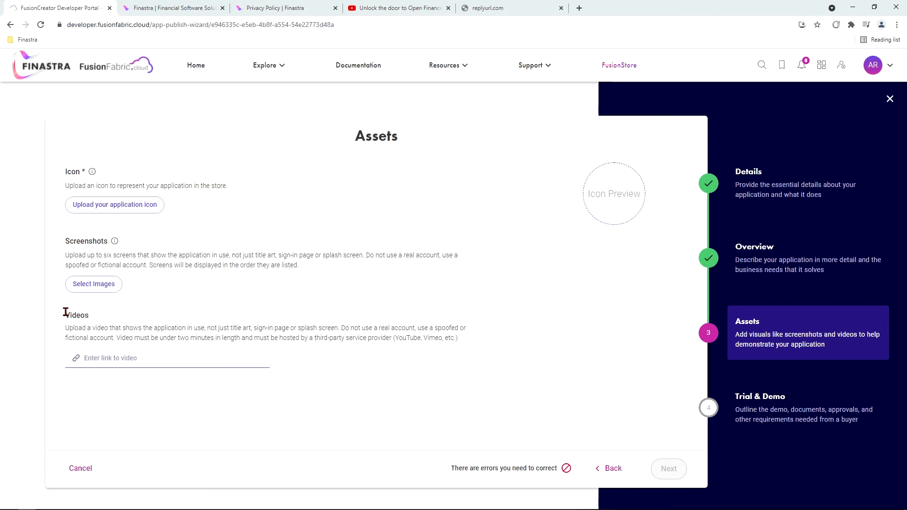
Upload Logo.jpg as the application icon and save it
left_click(98, 212)
left_click(121, 74)
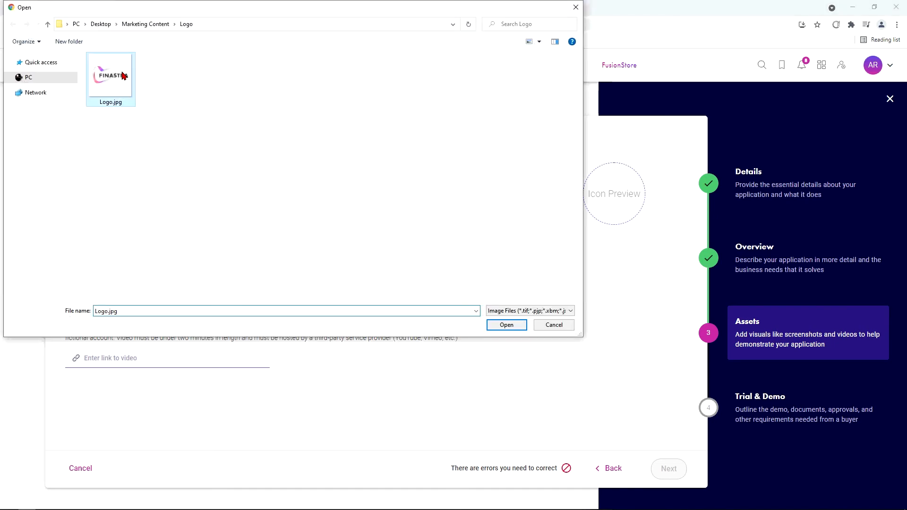
left_click(506, 325)
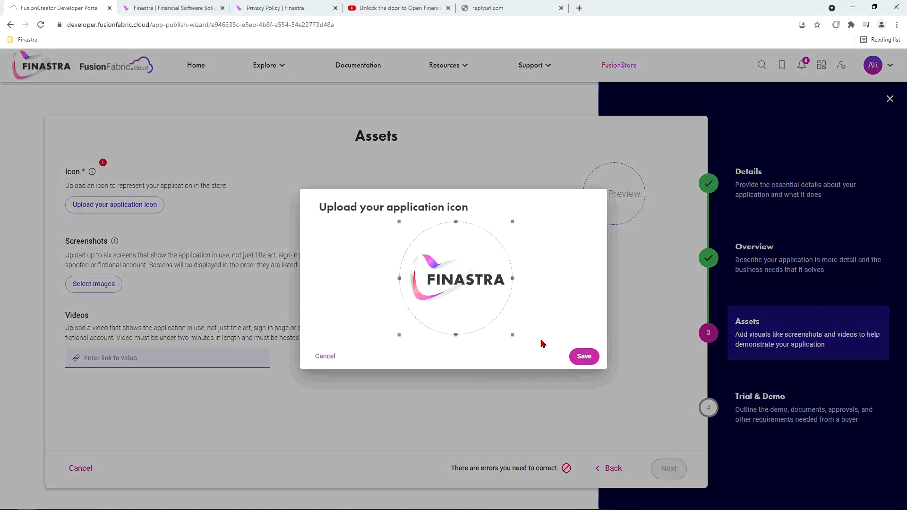
left_click(585, 359)
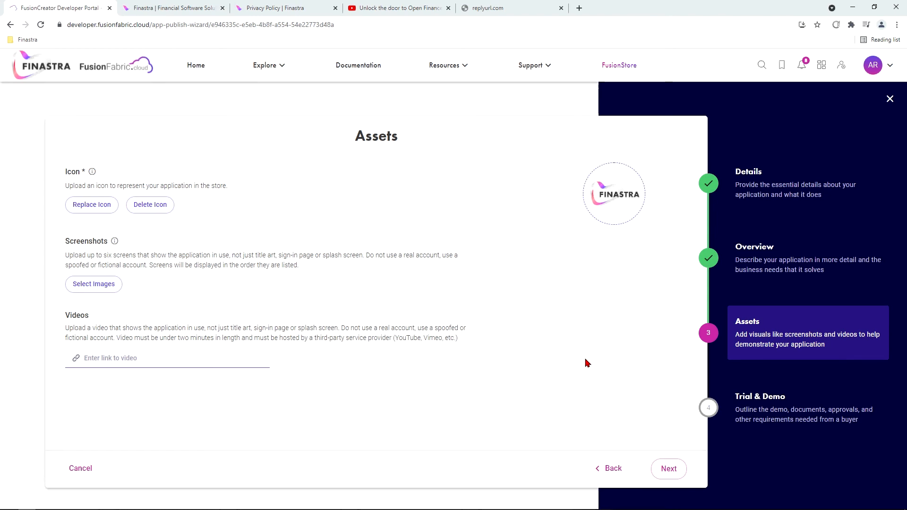
Add Screenshot.png from the Screenshots folder to the app's screenshots
left_click(75, 285)
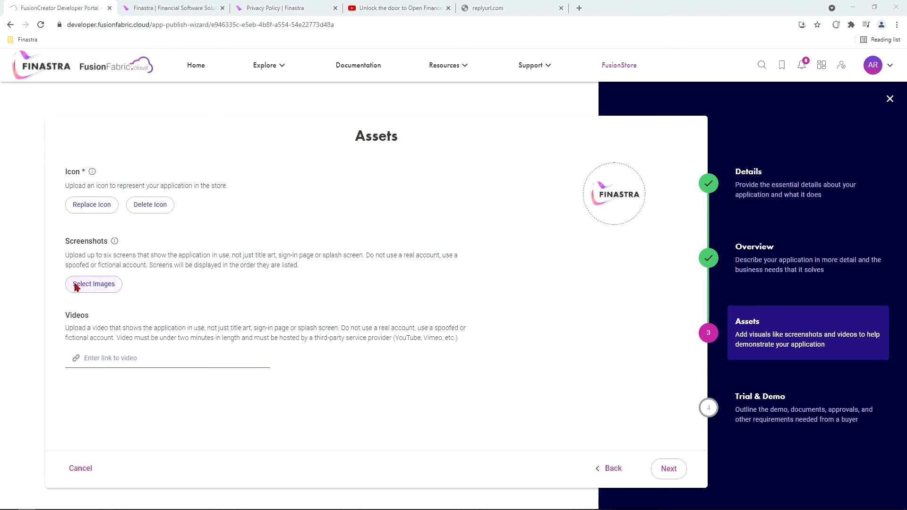
left_click(152, 24)
double_click(130, 79)
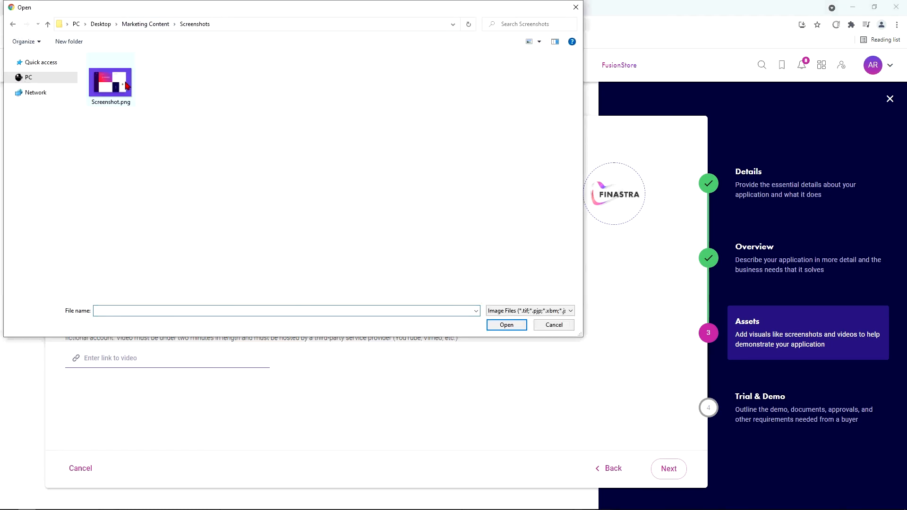
left_click(127, 85)
left_click(506, 325)
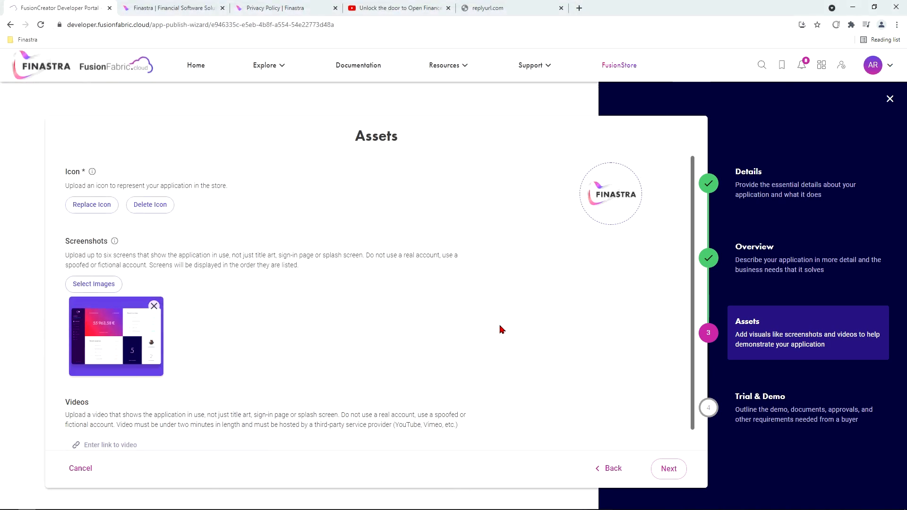
Paste the Finastra YouTube video URL into the video link field
scroll(501, 330, "down", 1)
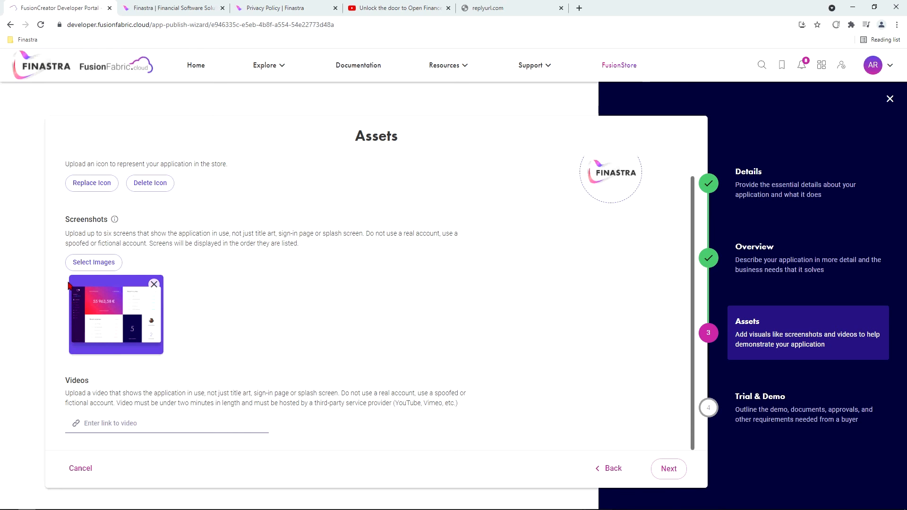
left_click(397, 8)
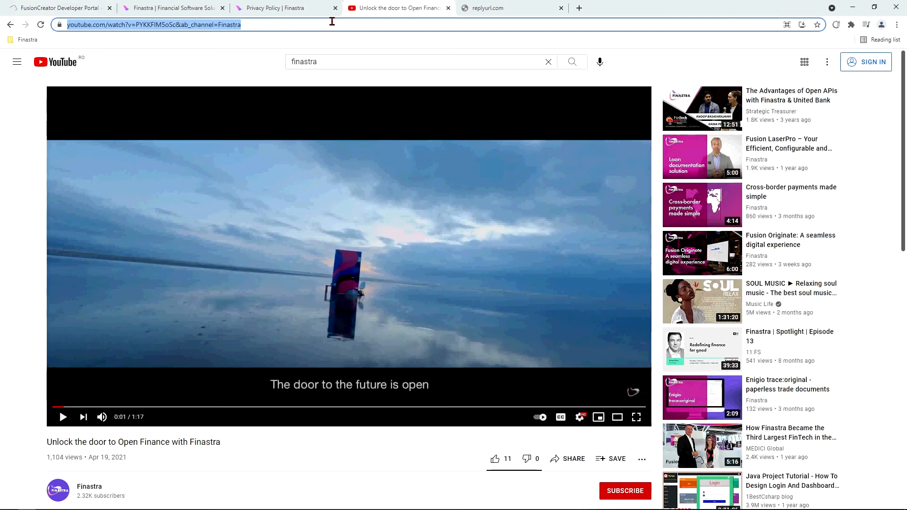
left_click(66, 8)
left_click(124, 427)
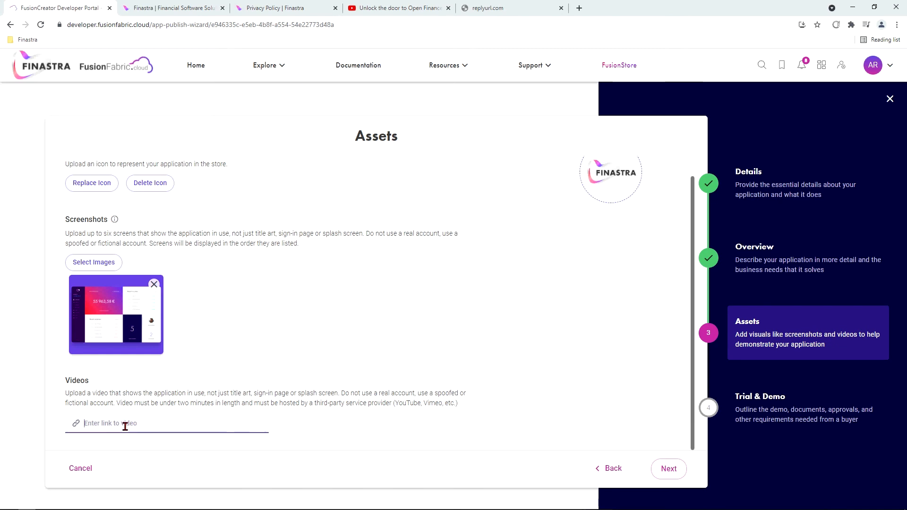
type("https://www.youtube.com/watch?v=PYKKFlM5oSc&ab_channel=Finastra")
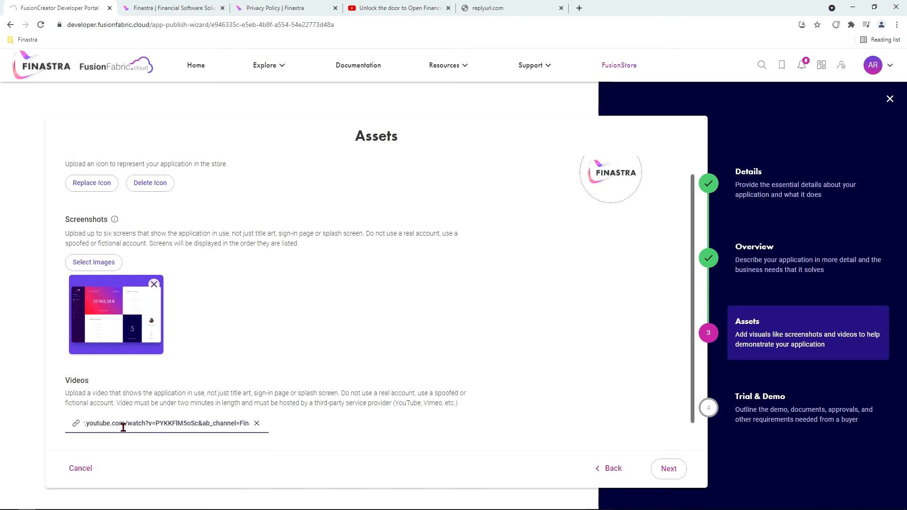
Advance the publish wizard from Assets to the Trial & Demo step
left_click(668, 470)
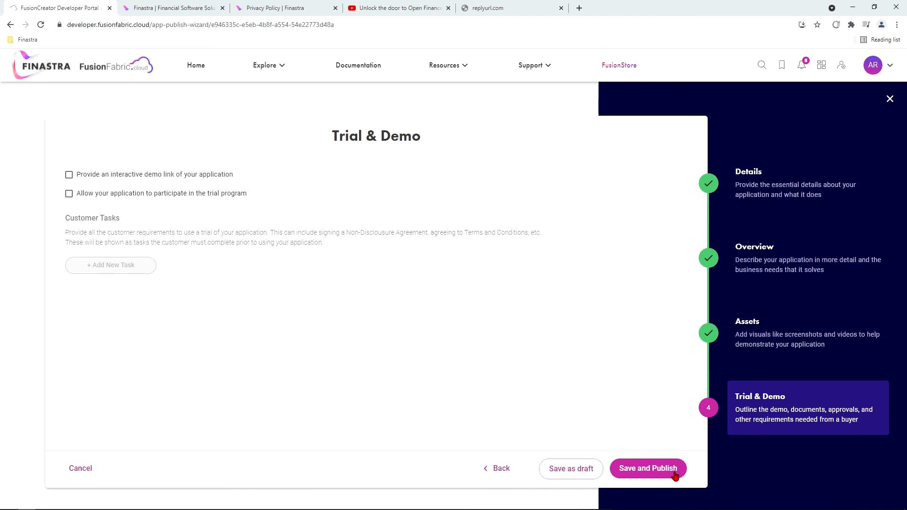